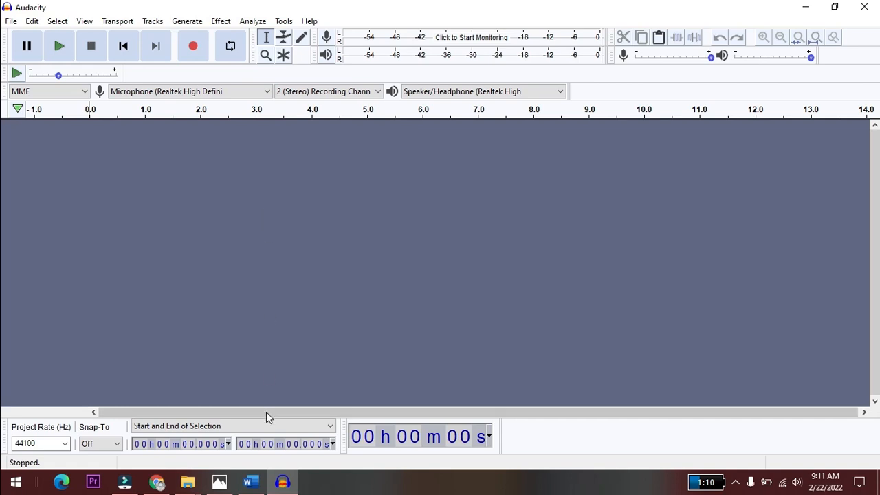
Record a stereo voice-over in Audacity while reading the advertisement script from the Word document, stopping when the script is finished.
{"action": "left_click", "coordinate": [250, 482]}
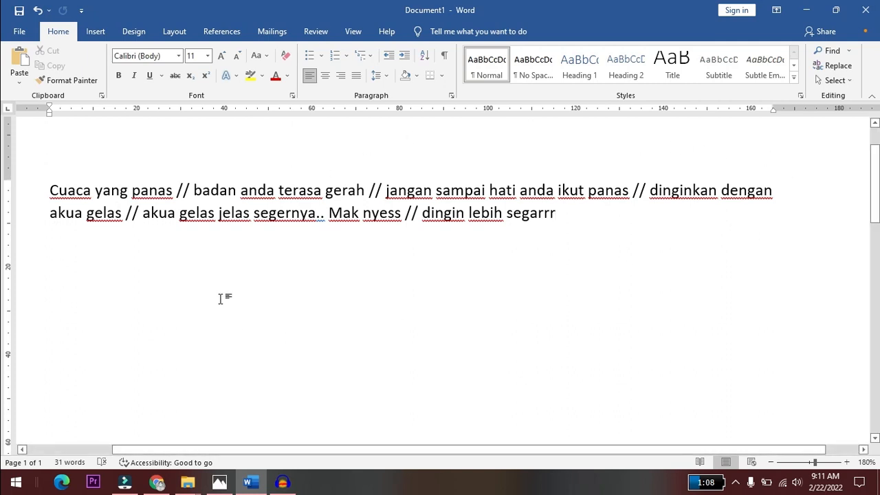
{"action": "left_click", "coordinate": [283, 481]}
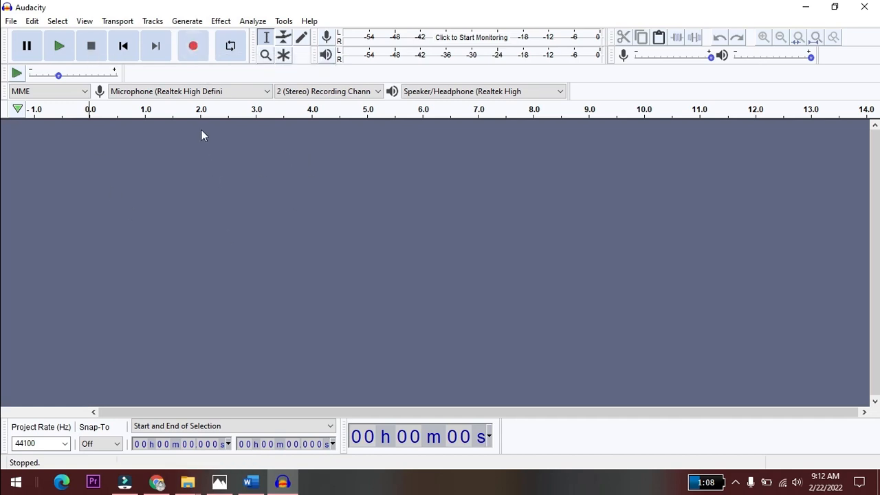
{"action": "left_click", "coordinate": [194, 47]}
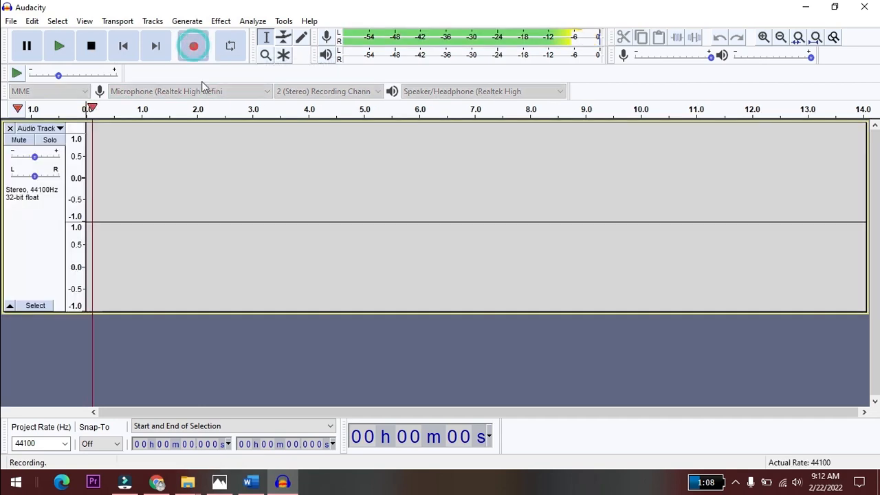
{"action": "left_click", "coordinate": [250, 483]}
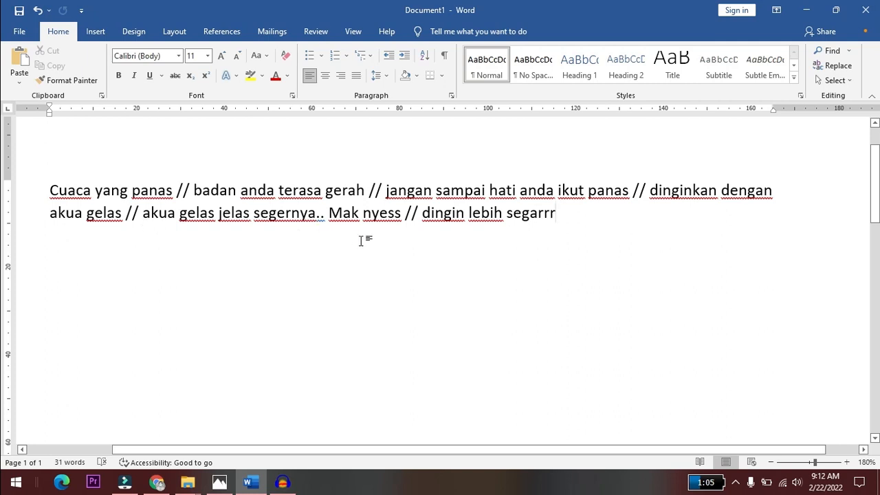
{"action": "left_click", "coordinate": [282, 482]}
{"action": "left_click", "coordinate": [92, 47]}
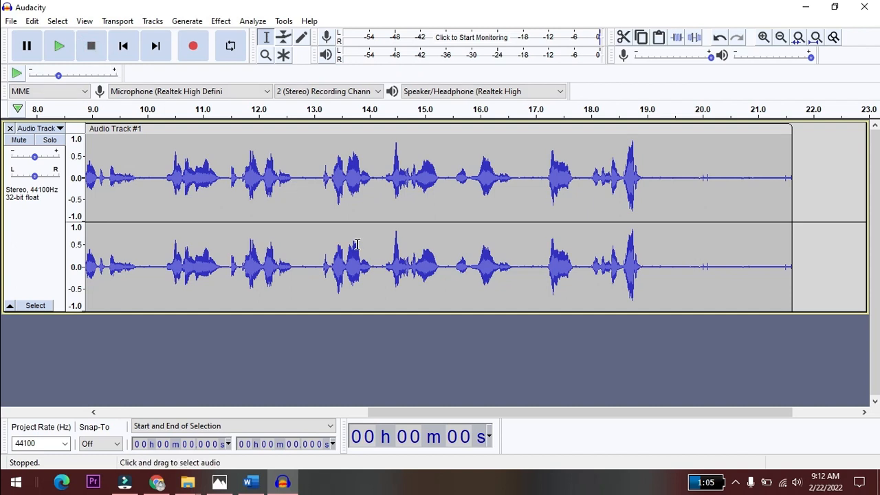
Play the full voice-over recording from its beginning, returning to the start of the track when done.
{"action": "left_click_drag", "start_coordinate": [414, 418], "coordinate": [82, 411]}
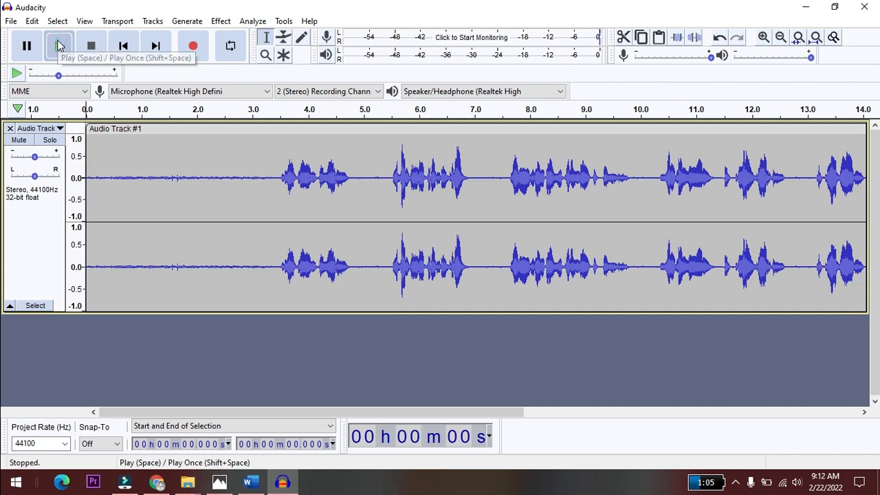
{"action": "left_click", "coordinate": [59, 45]}
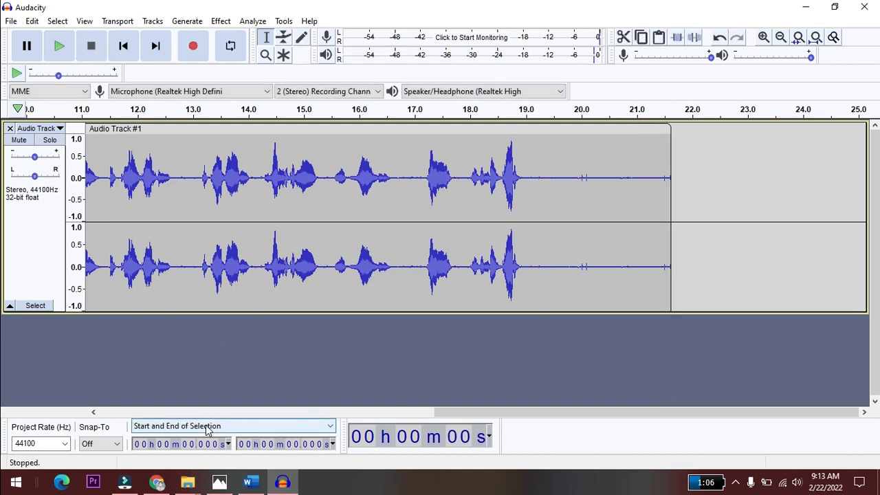
{"action": "left_click_drag", "start_coordinate": [443, 413], "coordinate": [103, 415]}
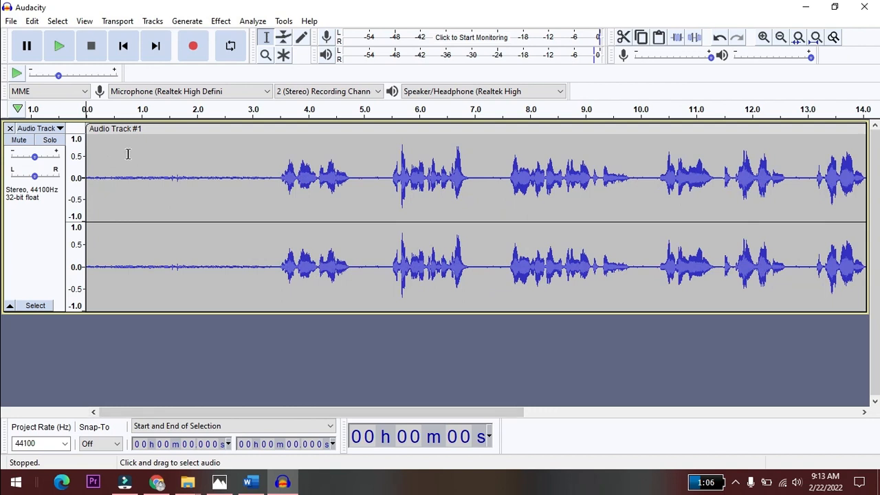
Mark the speech-free opening from about 0.17 to 3.34 s and play the opening to listen for background noise.
{"action": "left_click_drag", "start_coordinate": [95, 177], "coordinate": [271, 180]}
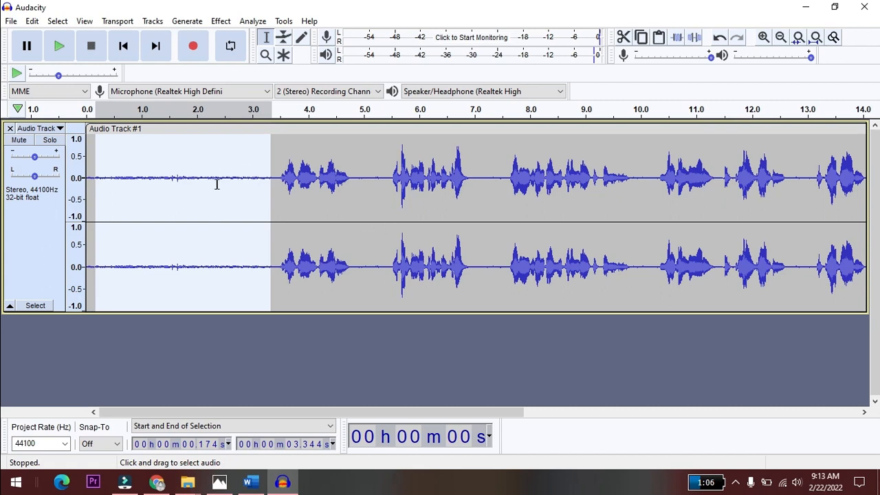
{"action": "left_click", "coordinate": [178, 148]}
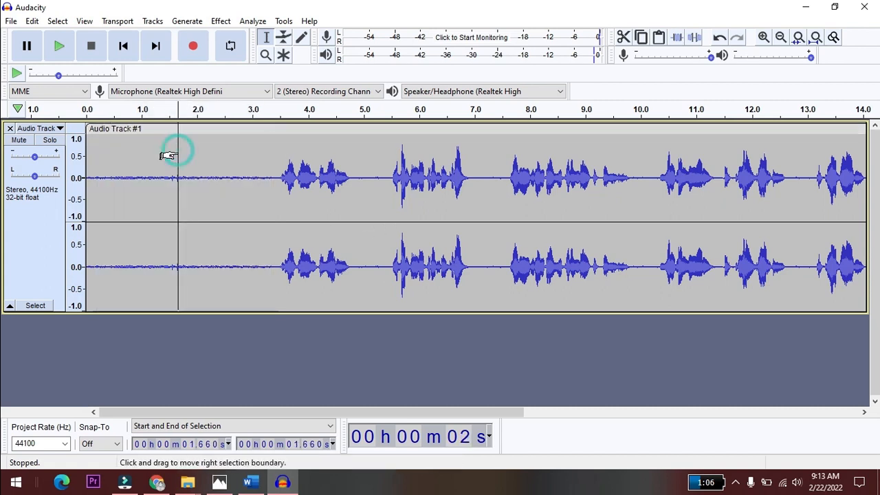
{"action": "left_click", "coordinate": [90, 112]}
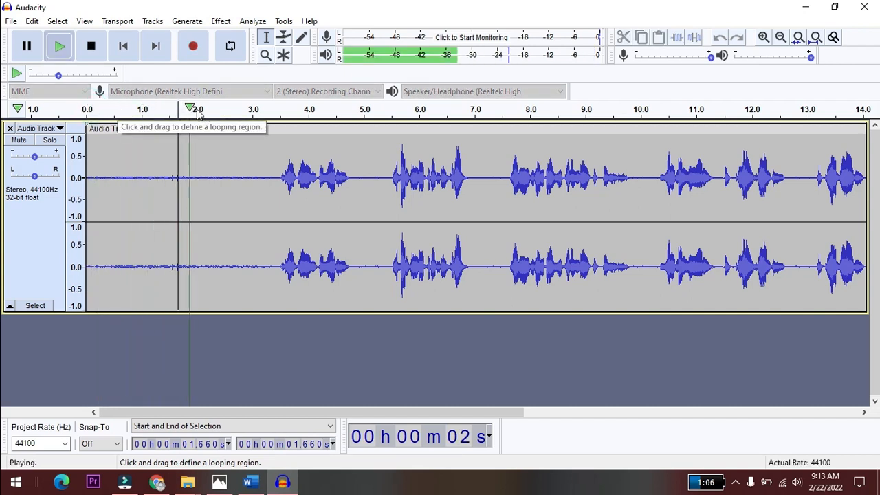
{"action": "left_click", "coordinate": [90, 45]}
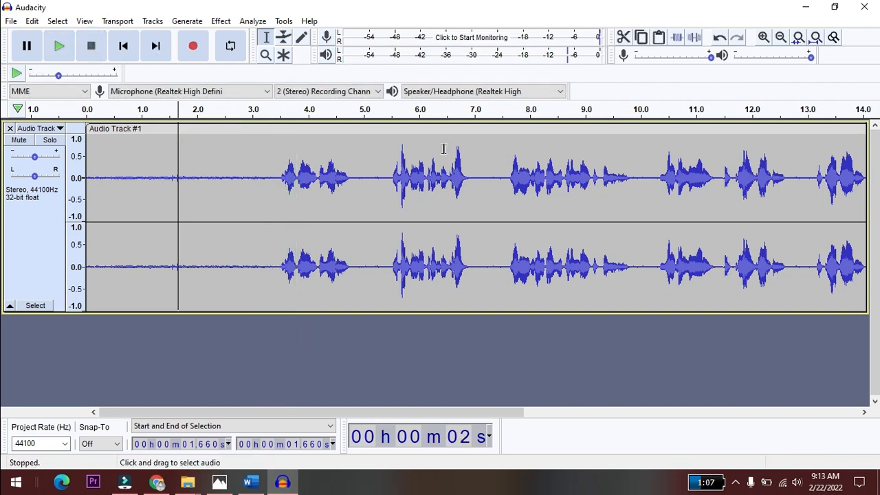
{"action": "left_click", "coordinate": [11, 20]}
{"action": "mouse_move", "coordinate": [43, 116]}
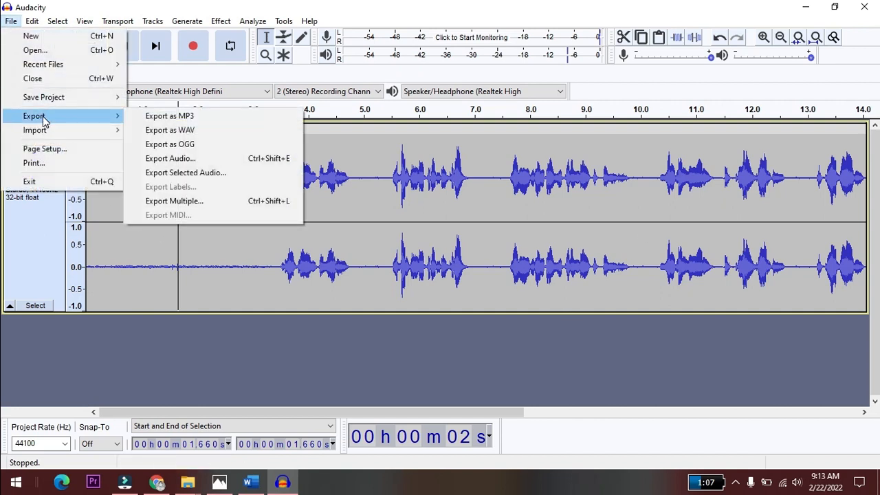
{"action": "left_click", "coordinate": [190, 117]}
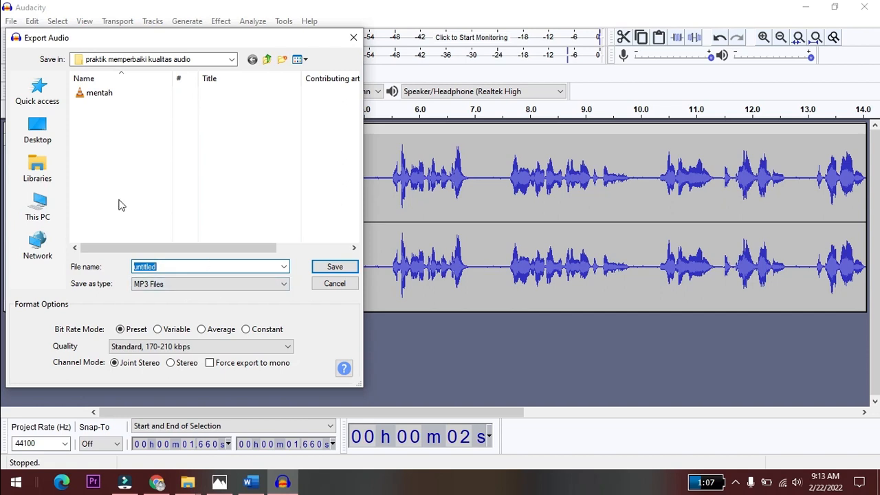
{"action": "left_click", "coordinate": [101, 94]}
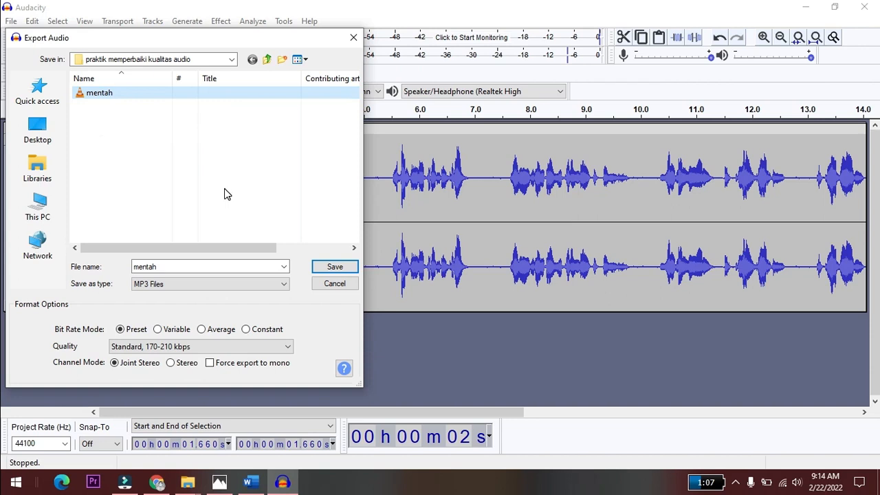
{"action": "left_click", "coordinate": [353, 39]}
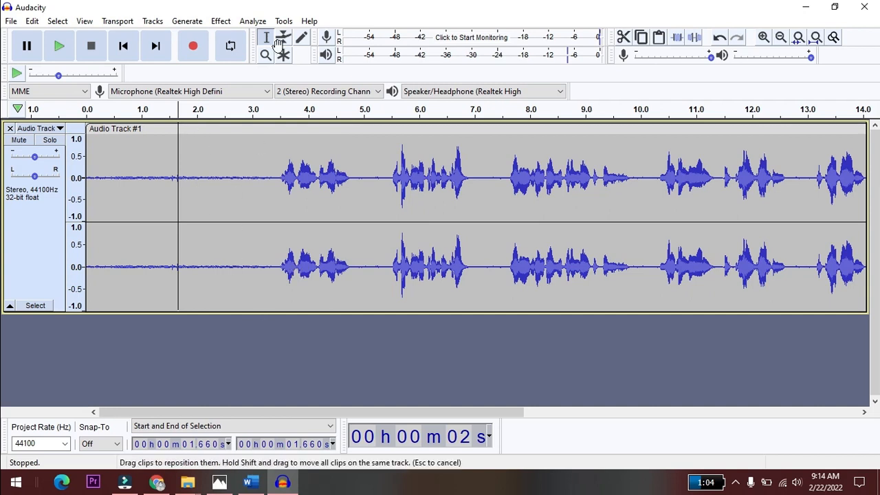
{"action": "left_click", "coordinate": [223, 22]}
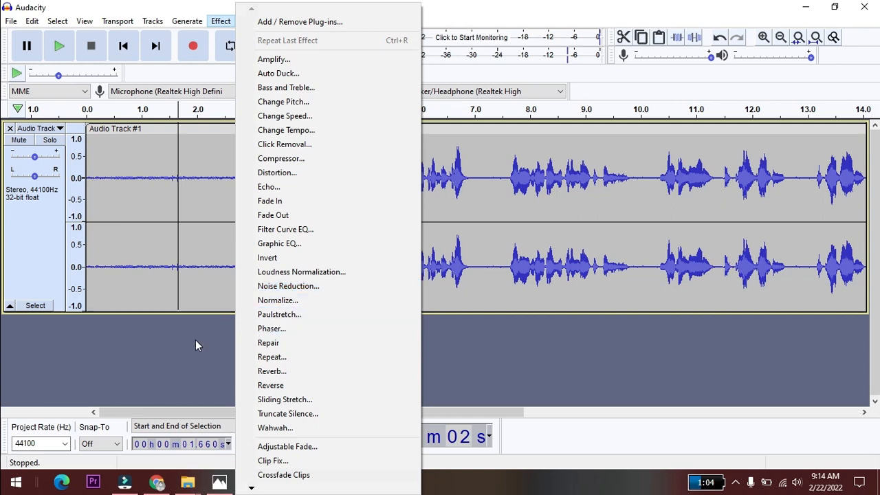
{"action": "left_click", "coordinate": [172, 339]}
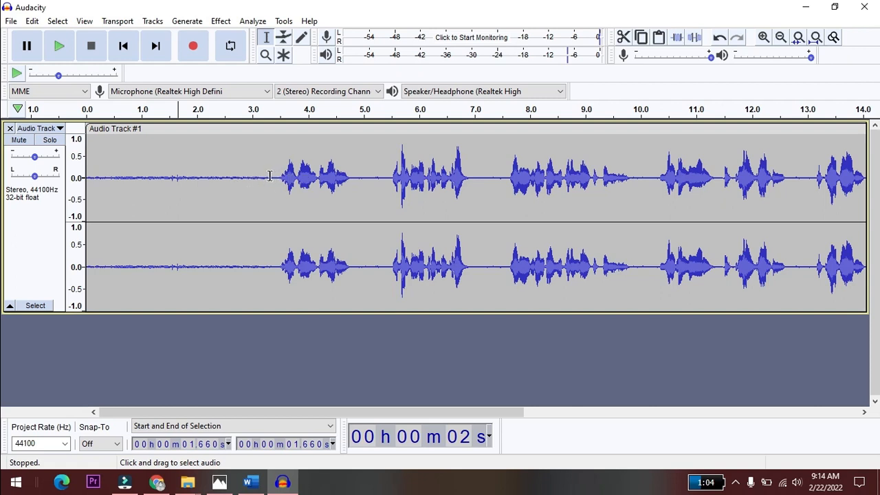
Play only the speech-free opening from about 0.07 to 3.36 s to hear its background noise.
{"action": "left_click_drag", "start_coordinate": [272, 178], "coordinate": [88, 175]}
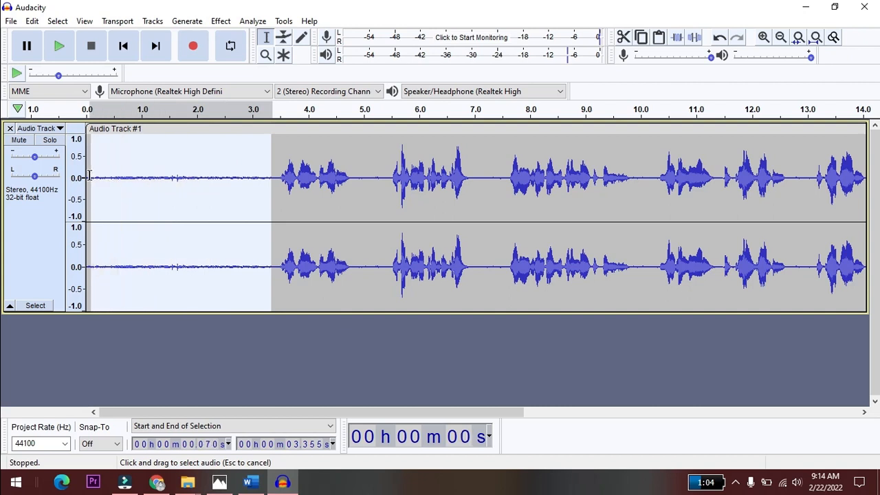
{"action": "left_click", "coordinate": [58, 47]}
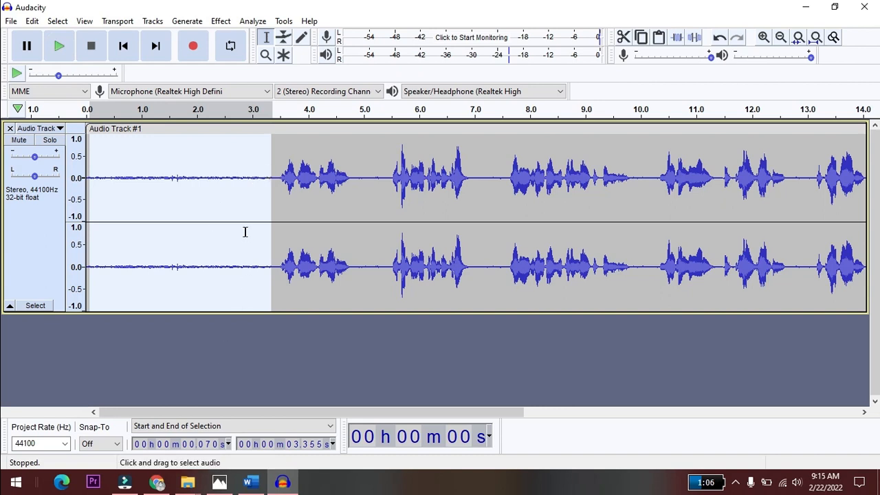
{"action": "left_click", "coordinate": [255, 340]}
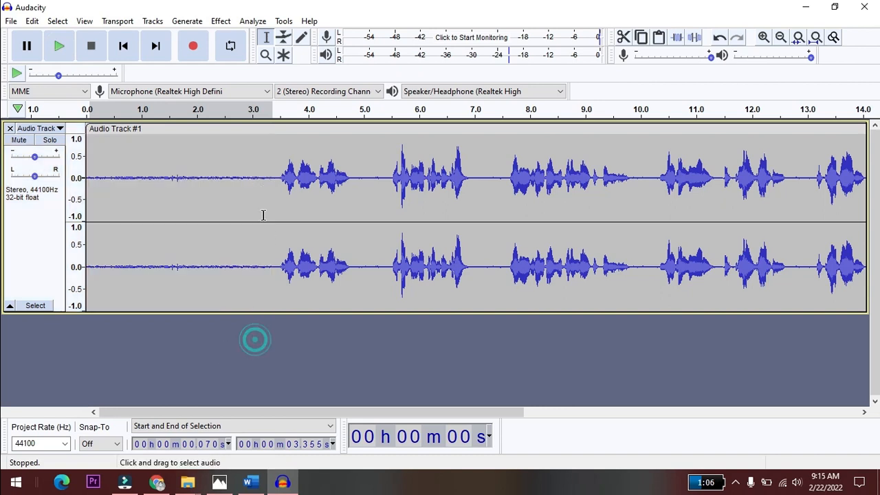
Capture a Noise Reduction profile from the speech-free opening between about 0.16 and 3.40 s.
{"action": "left_click", "coordinate": [273, 178]}
{"action": "left_click_drag", "start_coordinate": [273, 178], "coordinate": [94, 178]}
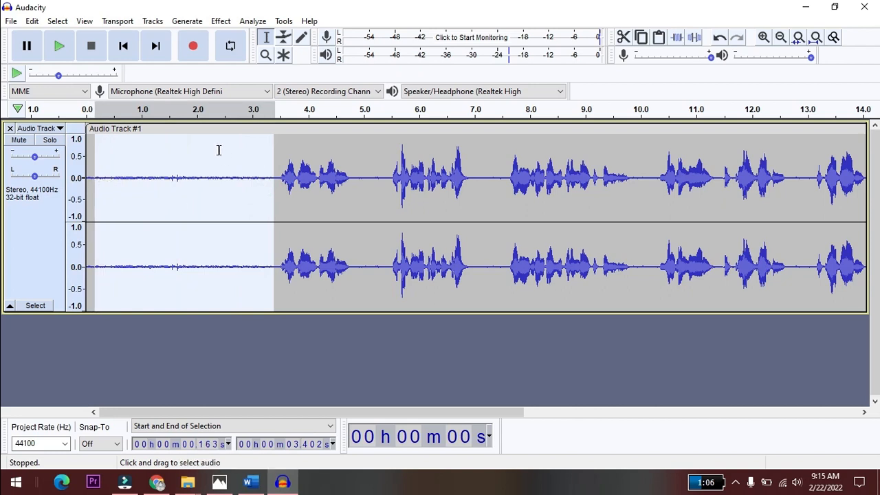
{"action": "left_click", "coordinate": [221, 22]}
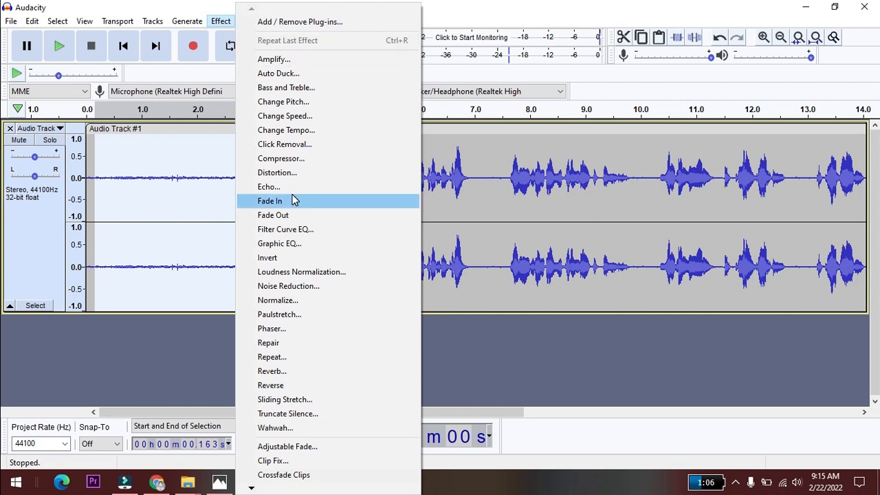
{"action": "left_click", "coordinate": [306, 286]}
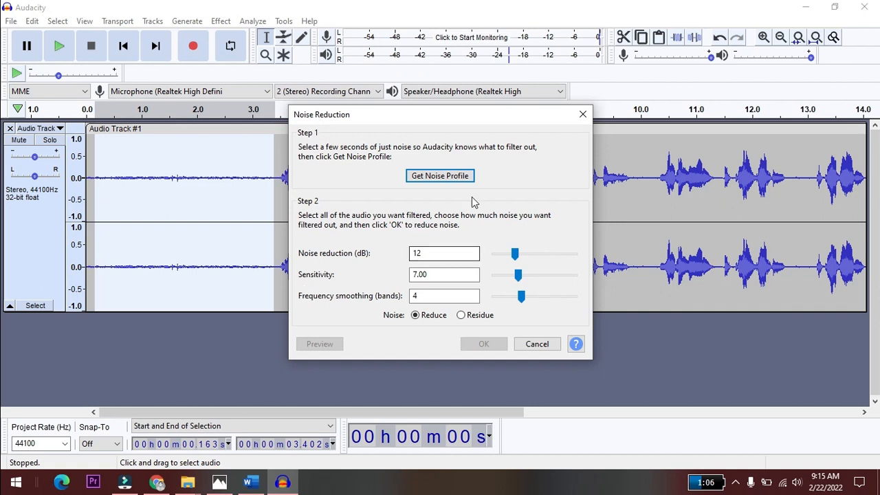
{"action": "left_click", "coordinate": [439, 176]}
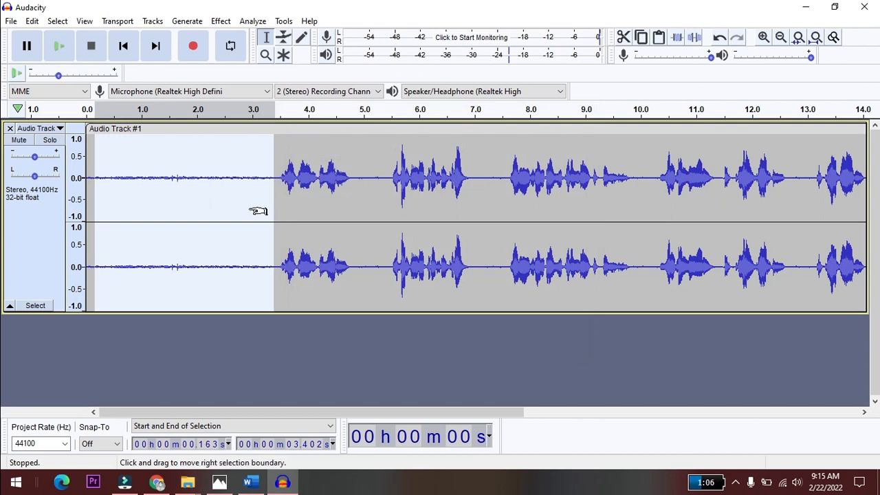
Apply Noise Reduction to the entire track with sensitivity 6.00 and lowered frequency smoothing.
{"action": "key", "text": "ctrl+a"}
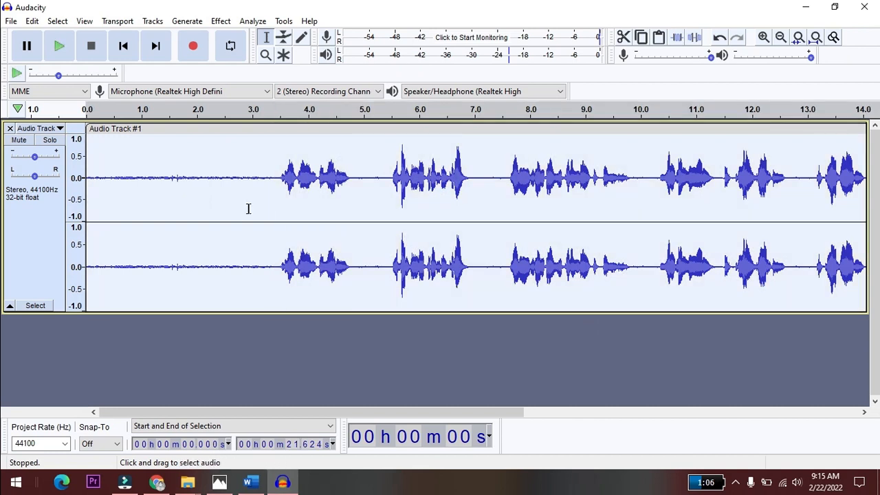
{"action": "left_click", "coordinate": [221, 21]}
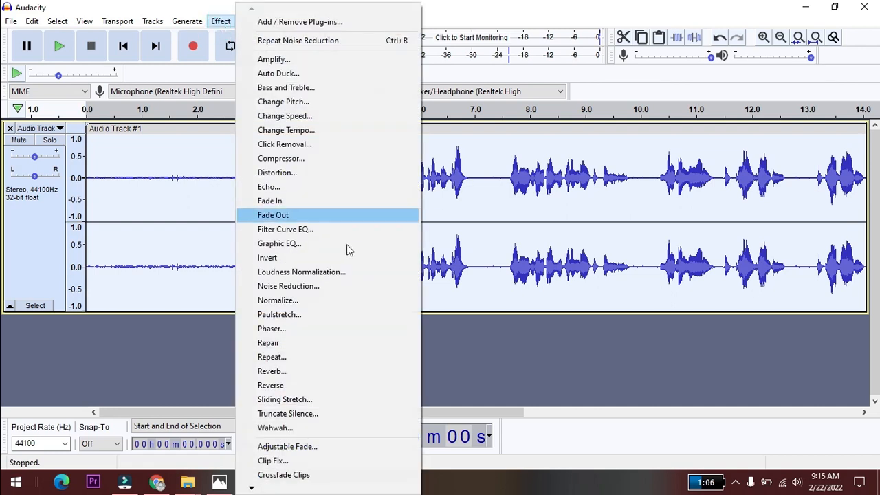
{"action": "left_click", "coordinate": [305, 287]}
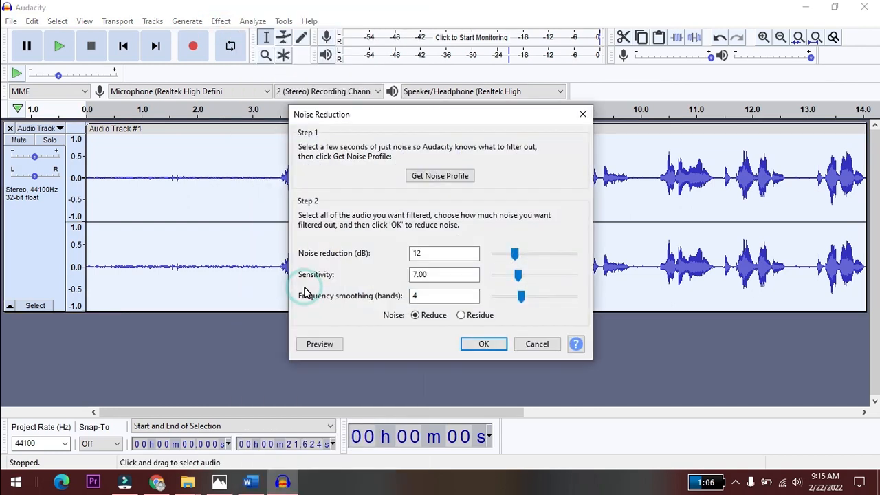
{"action": "left_click", "coordinate": [518, 275]}
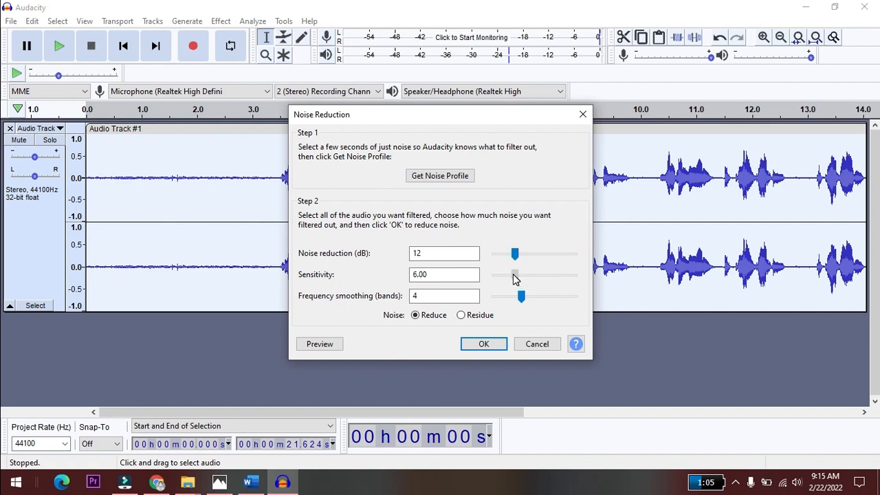
{"action": "left_click", "coordinate": [418, 253]}
{"action": "left_click", "coordinate": [523, 303]}
{"action": "left_click_drag", "start_coordinate": [523, 303], "coordinate": [512, 300]}
{"action": "left_click", "coordinate": [483, 344]}
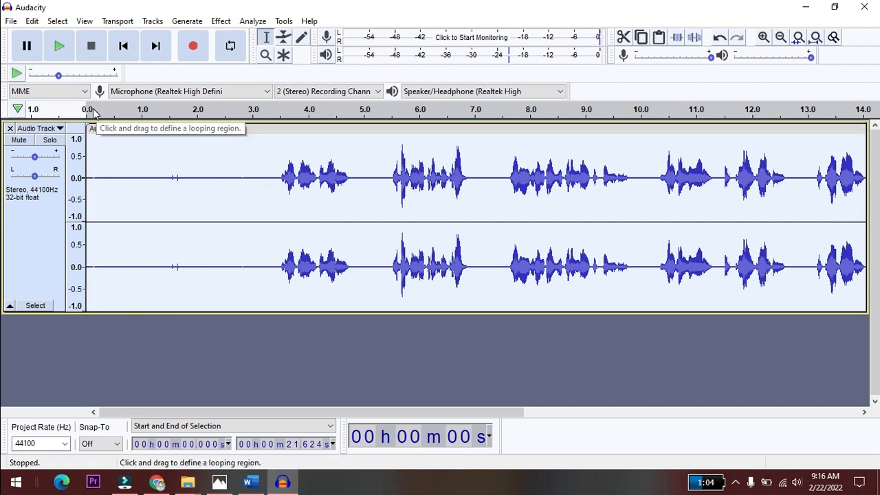
Play the noise-reduced opening and delete the leftover click sounds between about 1.47 and 1.78 s.
{"action": "left_click_drag", "start_coordinate": [278, 181], "coordinate": [95, 186]}
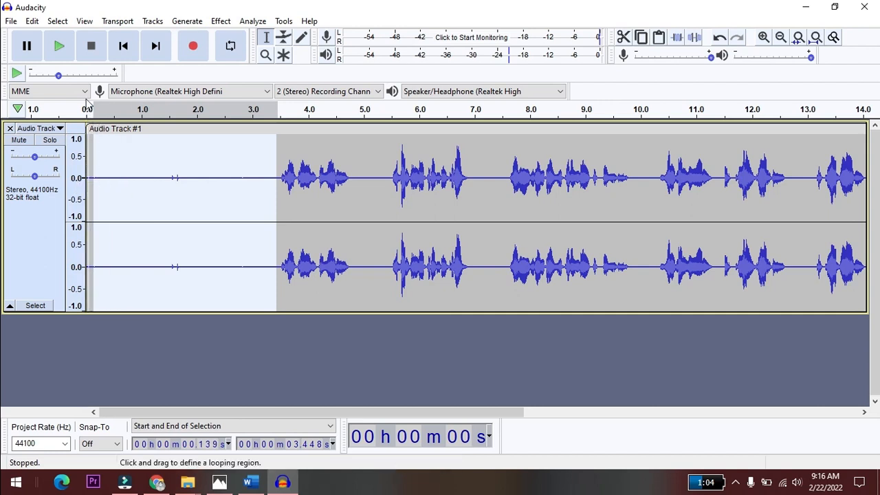
{"action": "left_click", "coordinate": [61, 48]}
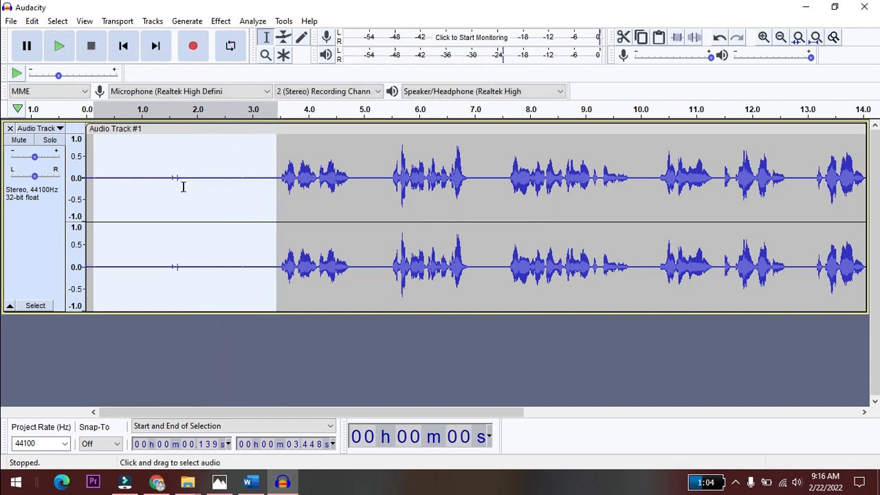
{"action": "left_click_drag", "start_coordinate": [184, 178], "coordinate": [167, 180]}
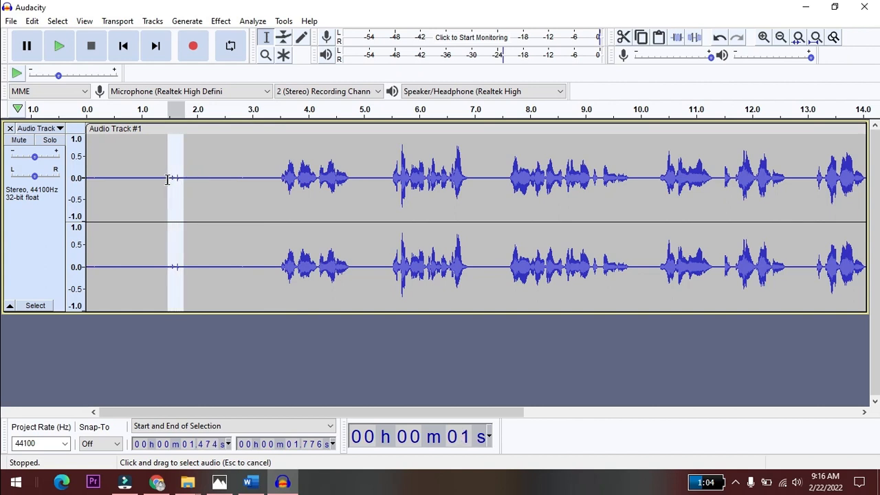
{"action": "key", "text": "Delete"}
Play the edited opening from about 0.26 to 3.09 s to check it for remaining noise.
{"action": "left_click", "coordinate": [190, 252]}
{"action": "left_click_drag", "start_coordinate": [256, 178], "coordinate": [100, 182]}
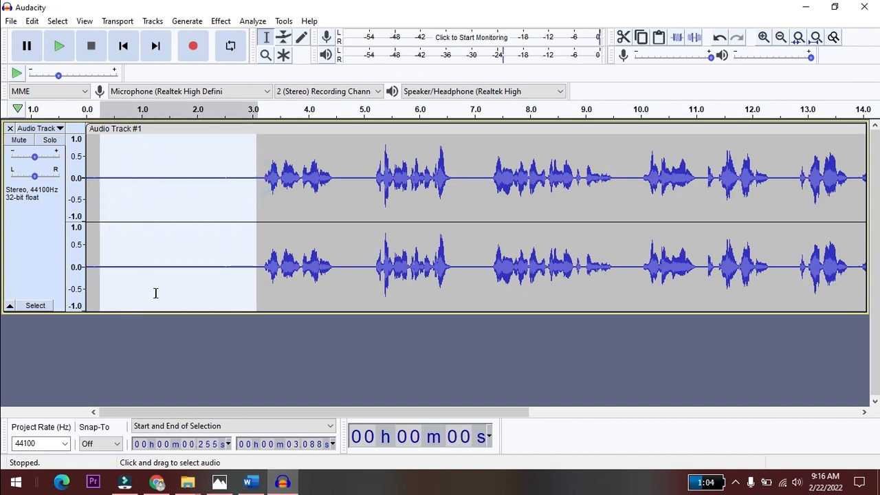
{"action": "key", "text": "space"}
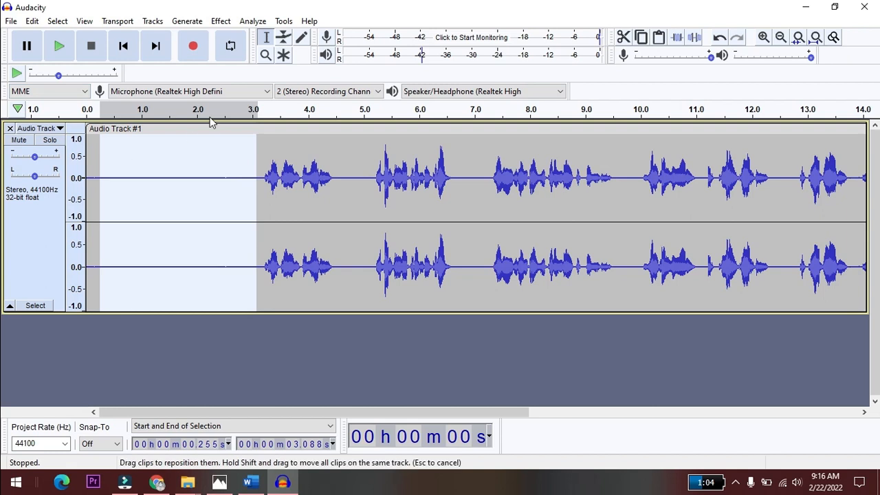
Capture a Noise Reduction profile from the selected speech-free opening between about 0.26 and 3.09 s.
{"action": "left_click", "coordinate": [223, 22]}
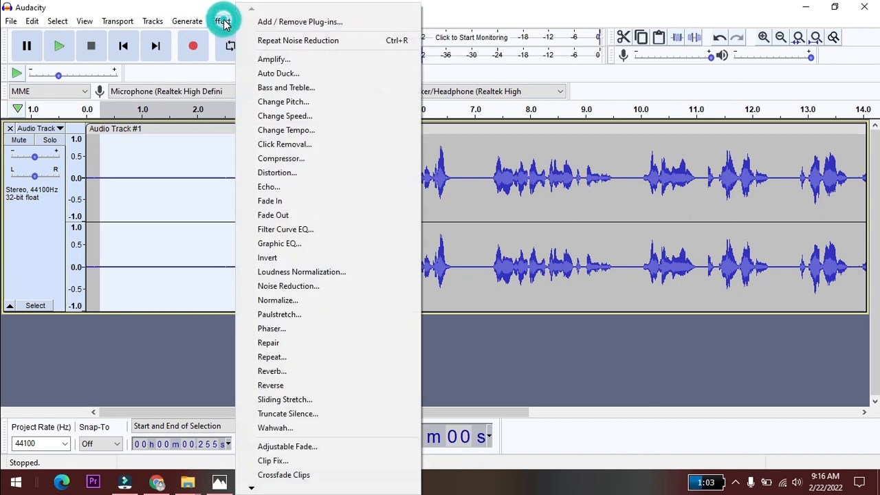
{"action": "left_click", "coordinate": [292, 292]}
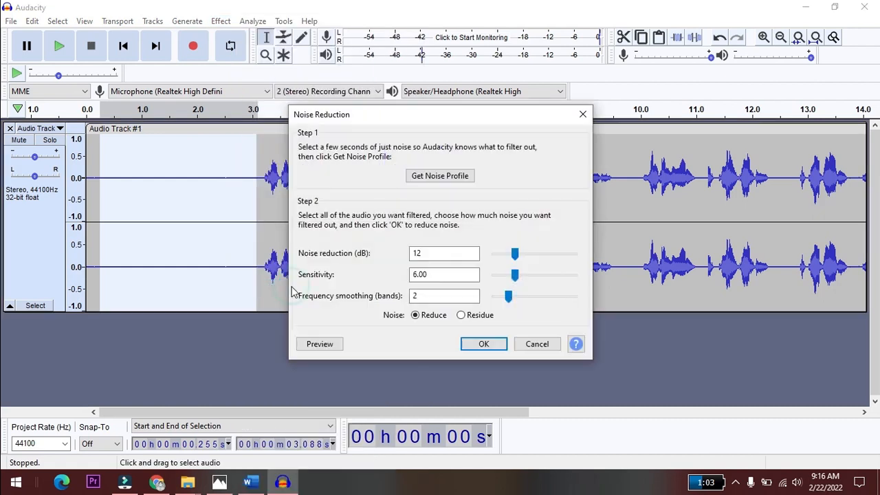
{"action": "left_click", "coordinate": [445, 176]}
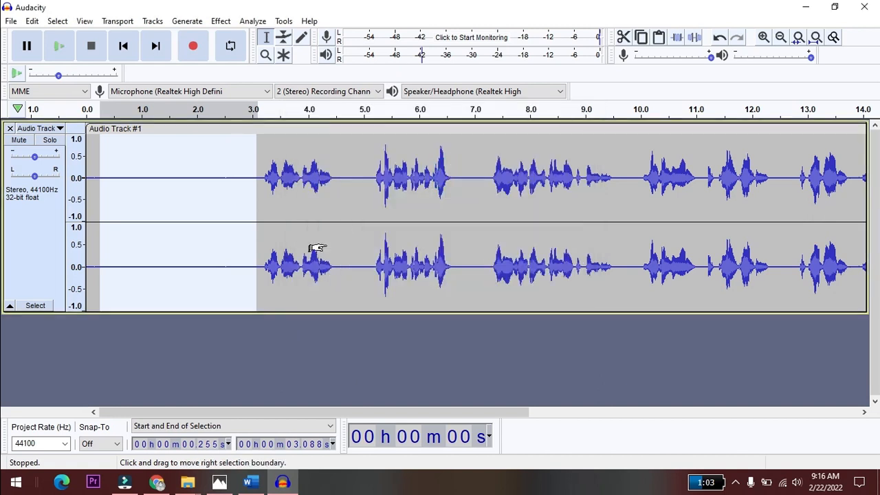
Apply Noise Reduction to the entire track with 12 dB reduction, sensitivity 7.00 and frequency smoothing of 4 bands.
{"action": "key", "text": "ctrl+a"}
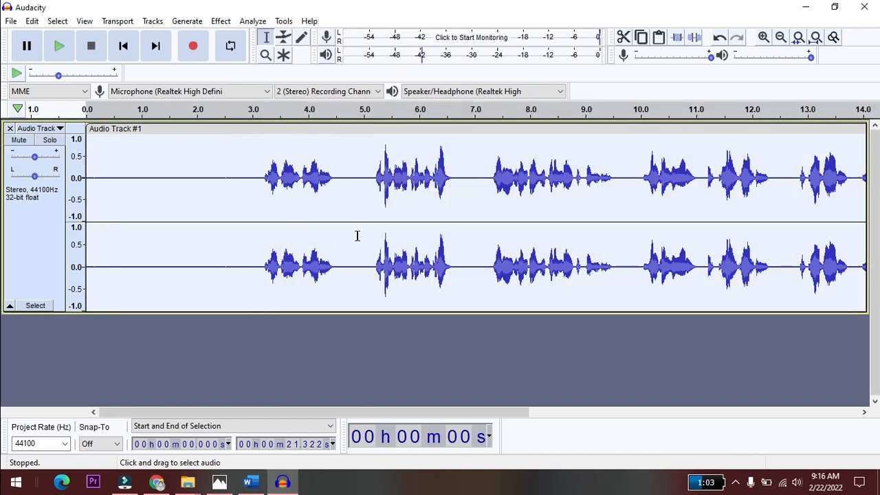
{"action": "left_click", "coordinate": [221, 21]}
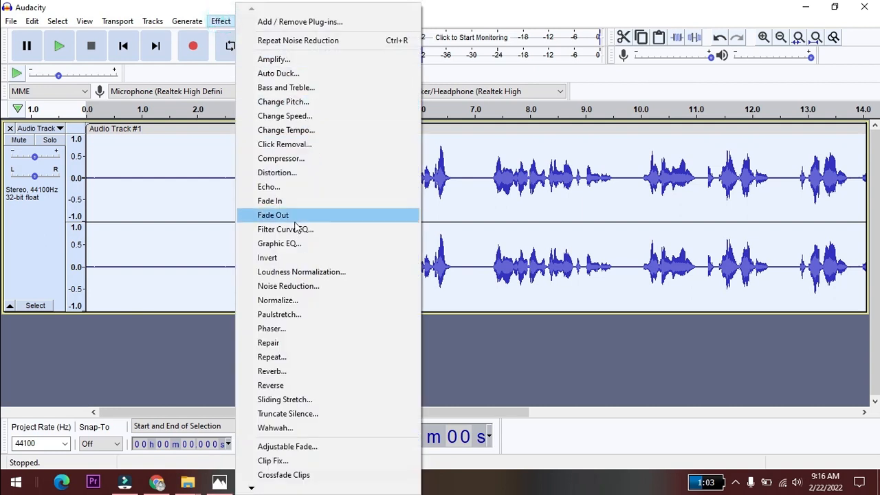
{"action": "left_click", "coordinate": [282, 286]}
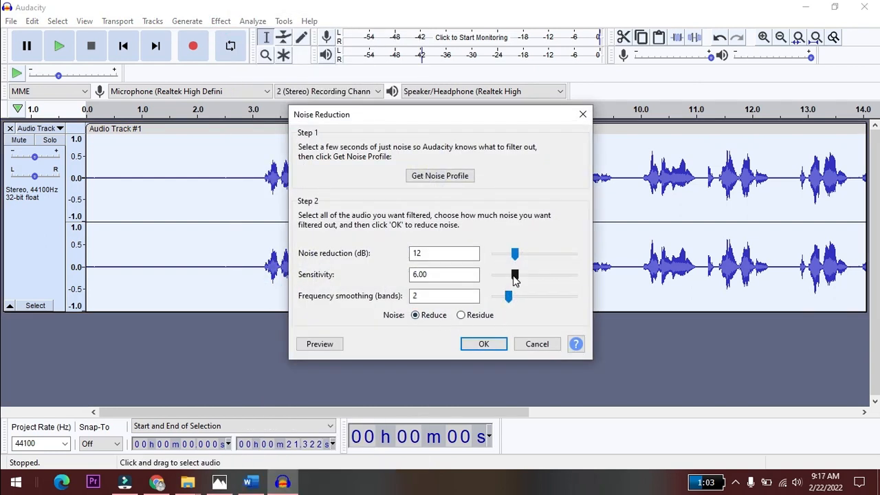
{"action": "left_click_drag", "start_coordinate": [518, 278], "coordinate": [520, 280]}
{"action": "left_click_drag", "start_coordinate": [512, 301], "coordinate": [523, 303]}
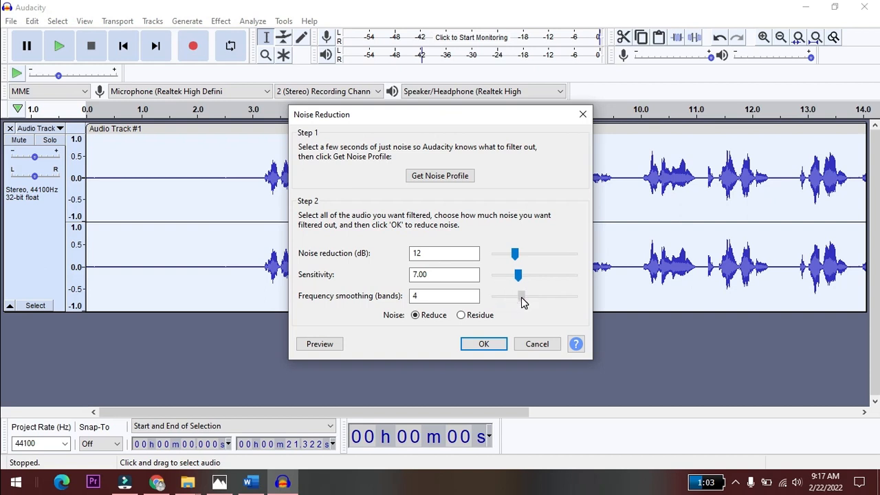
{"action": "left_click", "coordinate": [483, 344]}
Play the opening between about 0.10 and 3.08 s and capture a new Noise Reduction profile from it.
{"action": "left_click_drag", "start_coordinate": [255, 178], "coordinate": [94, 178]}
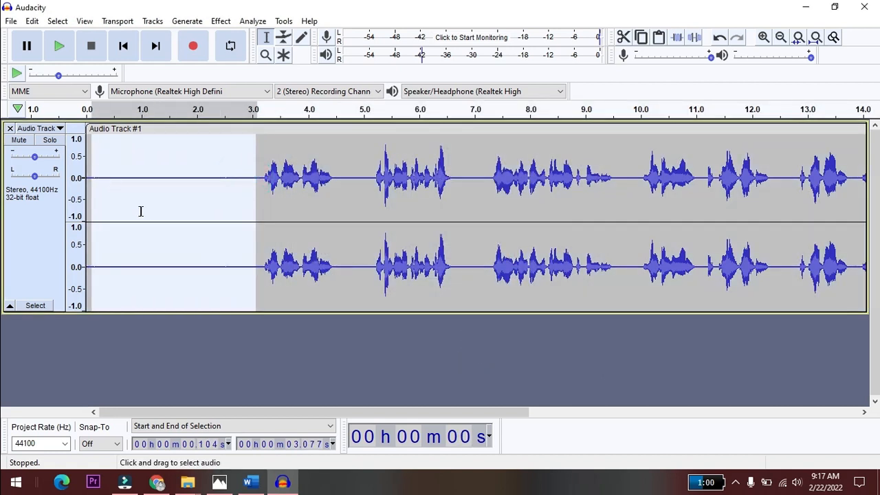
{"action": "key", "text": "space"}
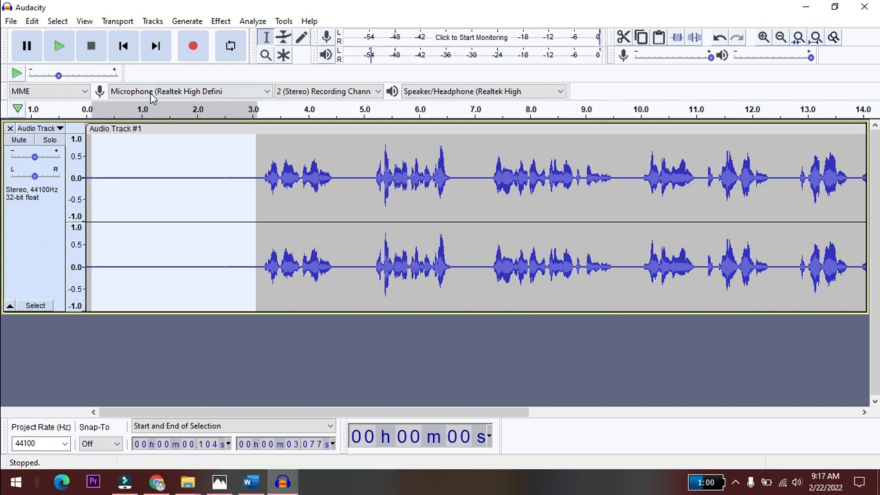
{"action": "left_click", "coordinate": [219, 22]}
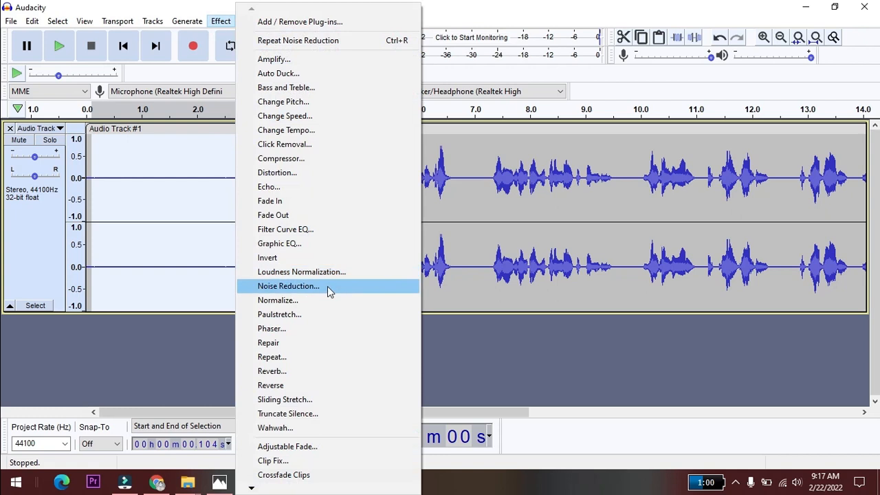
{"action": "left_click", "coordinate": [270, 288]}
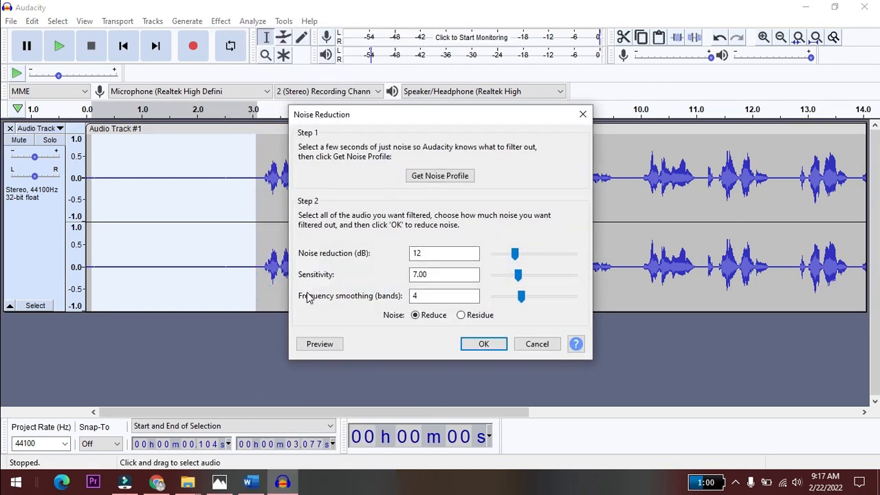
{"action": "left_click", "coordinate": [430, 175]}
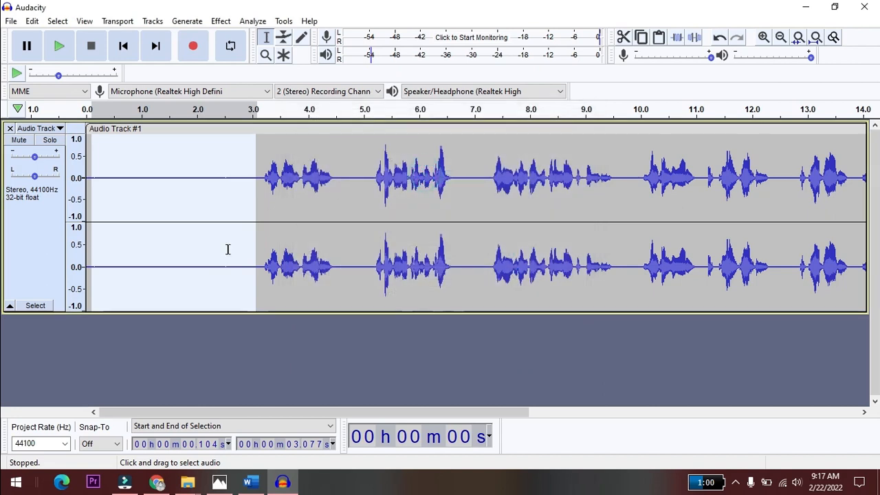
Reapply Noise Reduction to the entire track, keeping 12 dB reduction, sensitivity 7.00 and 4 smoothing bands.
{"action": "key", "text": "ctrl+a"}
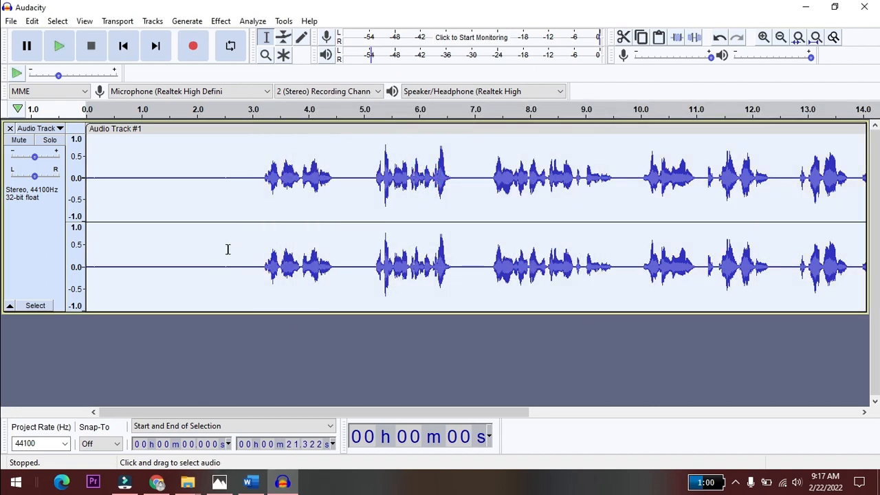
{"action": "left_click", "coordinate": [221, 22]}
{"action": "left_click", "coordinate": [294, 286]}
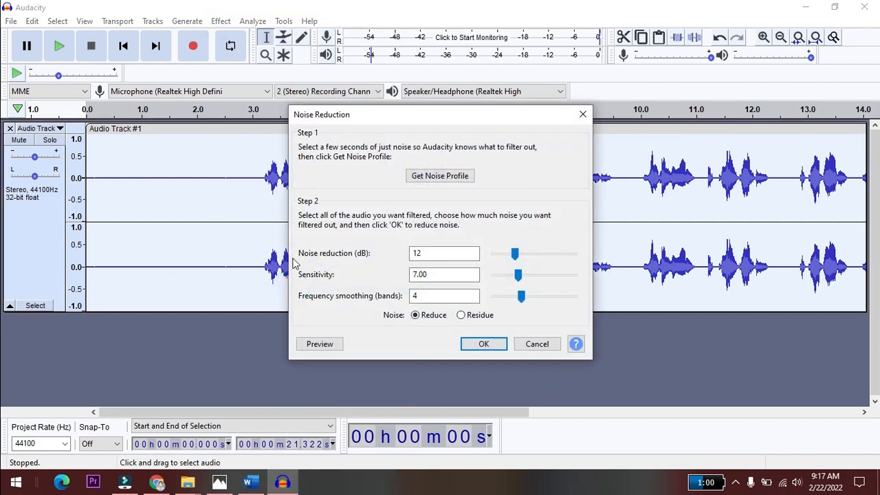
{"action": "left_click", "coordinate": [489, 344]}
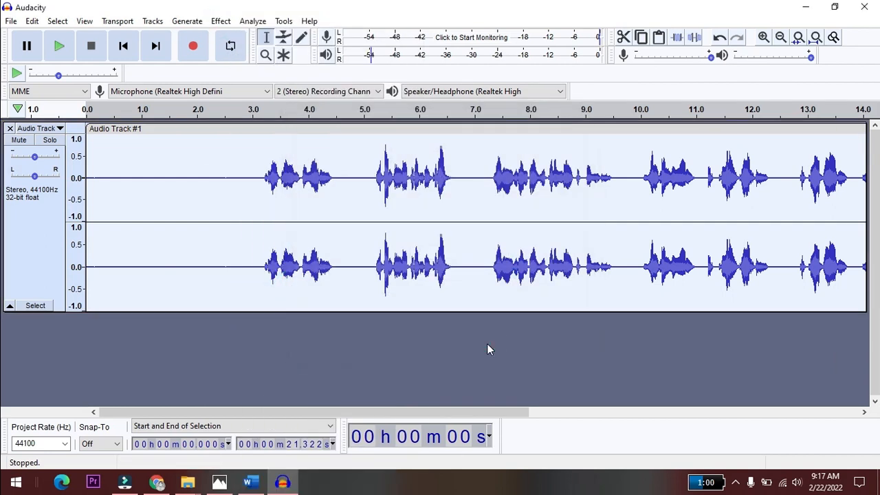
Play the opening from about 0.24 to 3.01 s twice to check it for remaining noise.
{"action": "left_click_drag", "start_coordinate": [252, 177], "coordinate": [100, 179]}
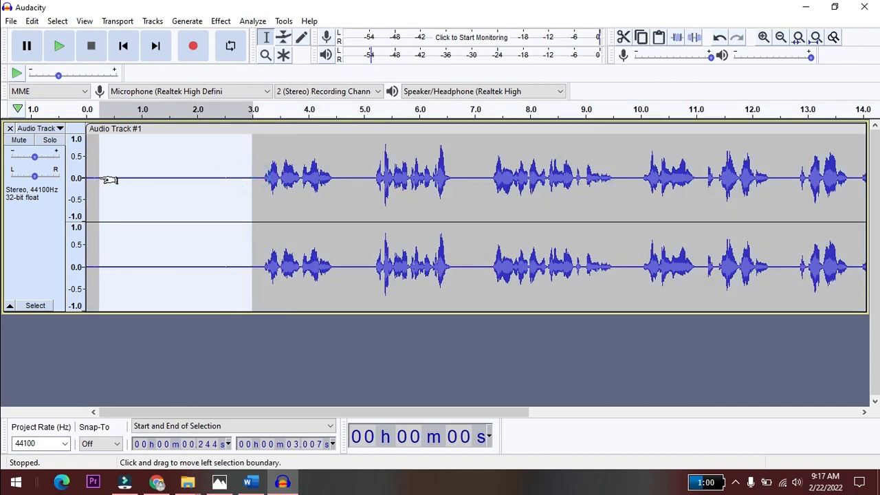
{"action": "key", "text": "space"}
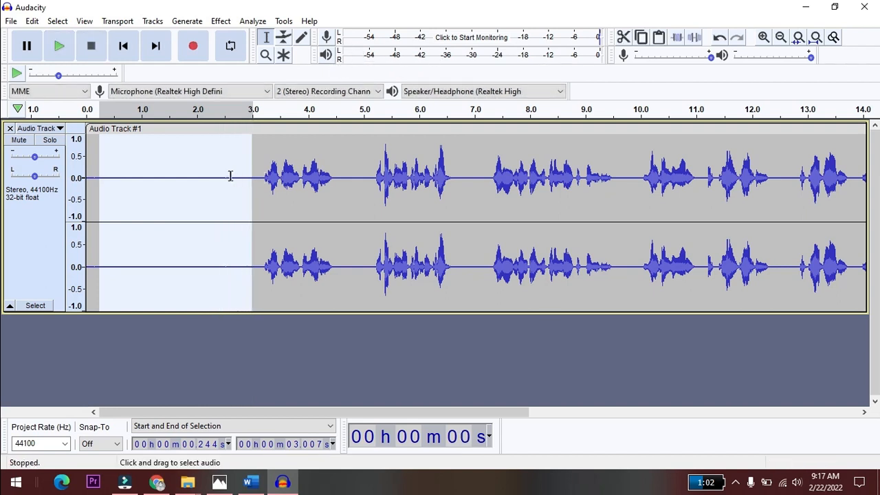
{"action": "key", "text": "space"}
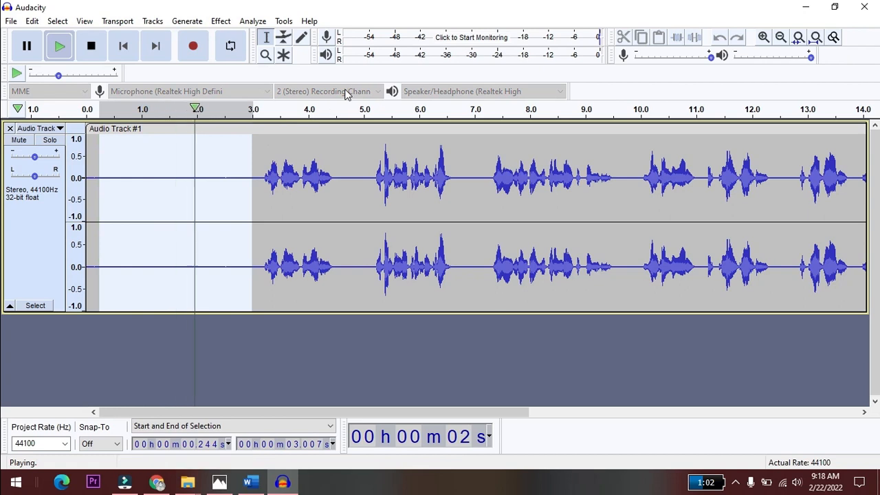
{"action": "key", "text": "space"}
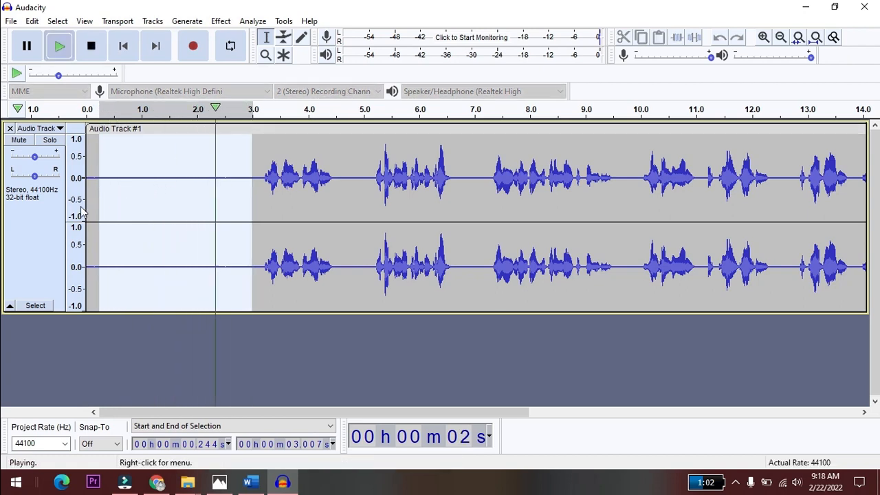
Select the entire track and play it through the last spoken words to check the cleaned recording.
{"action": "left_click", "coordinate": [11, 231]}
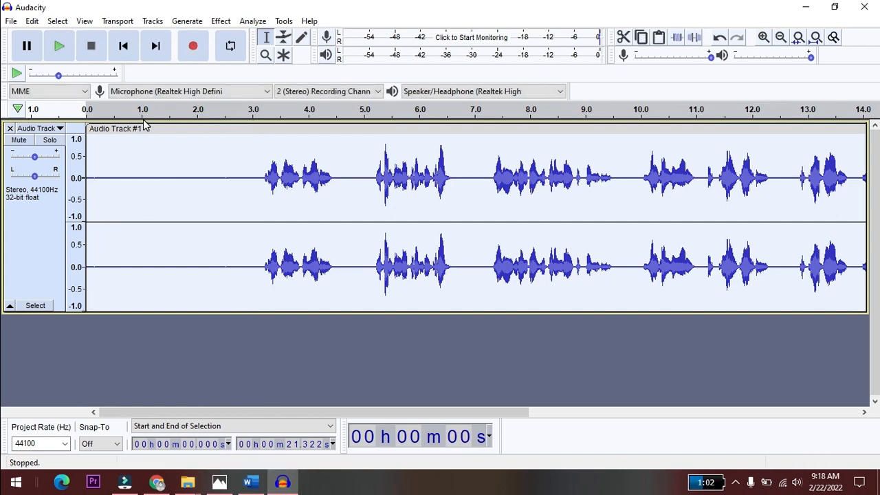
{"action": "key", "text": "space"}
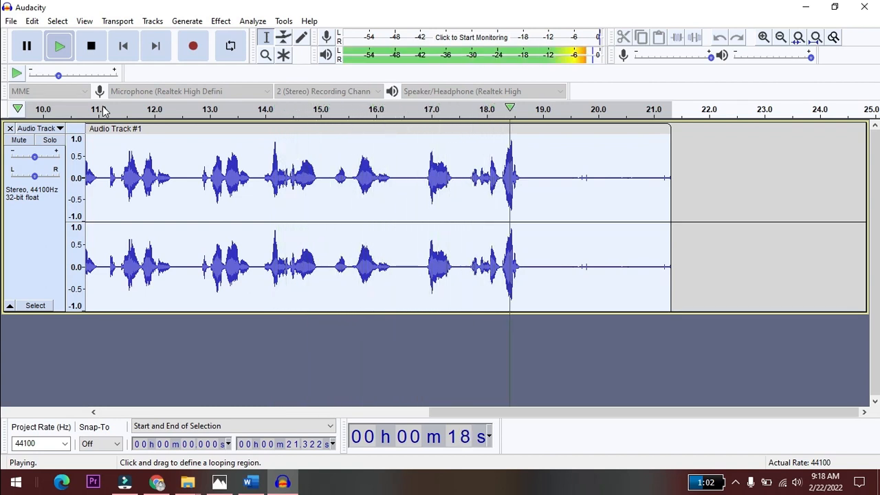
{"action": "key", "text": "space"}
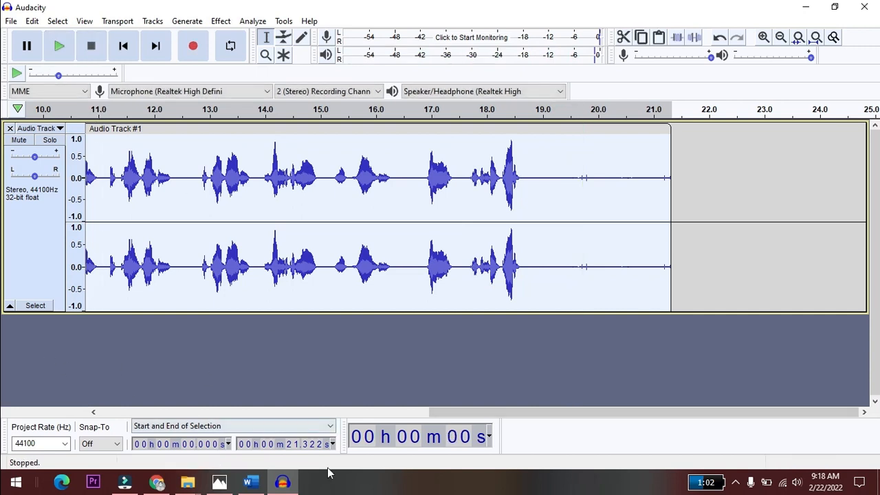
Delete the silent opening before the first words, from 0 to about 3.01 s.
{"action": "left_click_drag", "start_coordinate": [440, 413], "coordinate": [94, 411]}
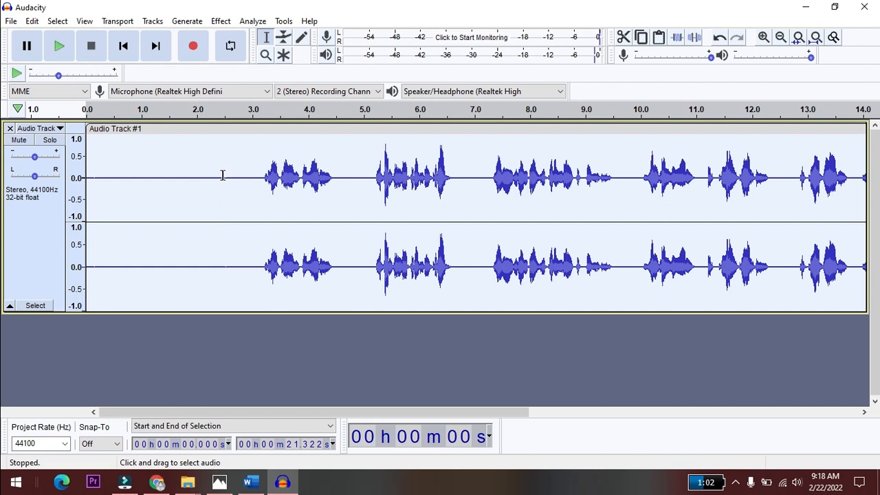
{"action": "left_click_drag", "start_coordinate": [252, 176], "coordinate": [87, 176]}
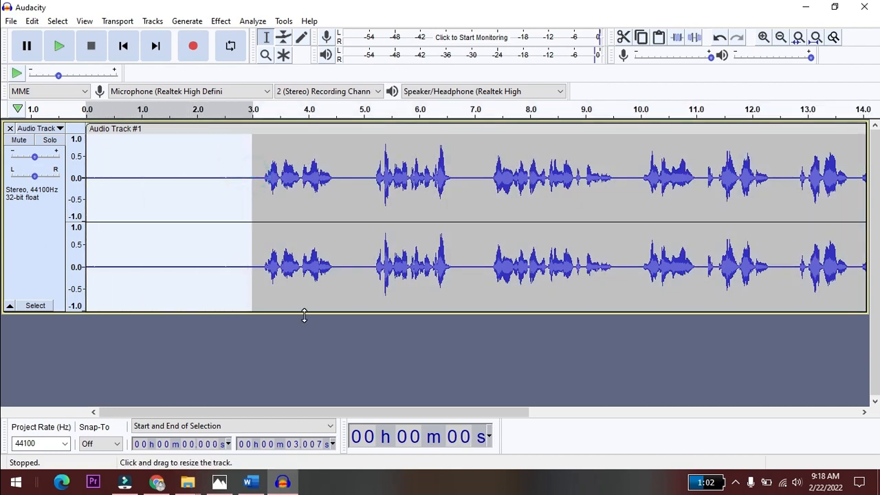
{"action": "key", "text": "Delete"}
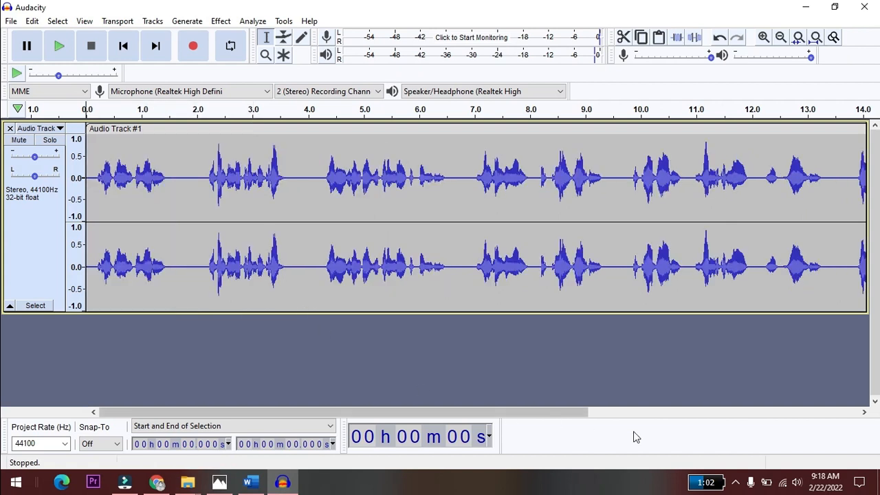
Delete the leftover audio after the last spoken words, from about 15.74 s to the end of the track.
{"action": "left_click_drag", "start_coordinate": [557, 412], "coordinate": [790, 404]}
{"action": "left_click_drag", "start_coordinate": [600, 181], "coordinate": [755, 183]}
{"action": "key", "text": "Delete"}
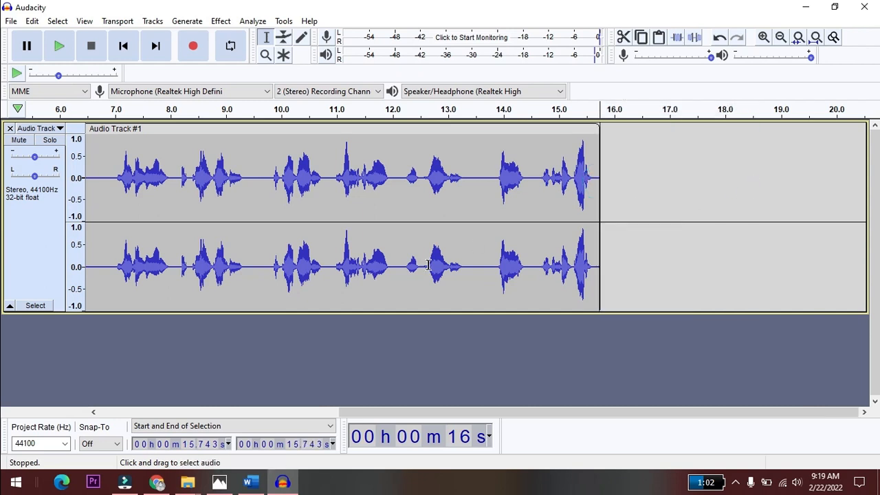
Apply the Compressor to the entire track with a -18 dB threshold and a 5:1 ratio, previewing the result first.
{"action": "left_click_drag", "start_coordinate": [360, 414], "coordinate": [103, 417]}
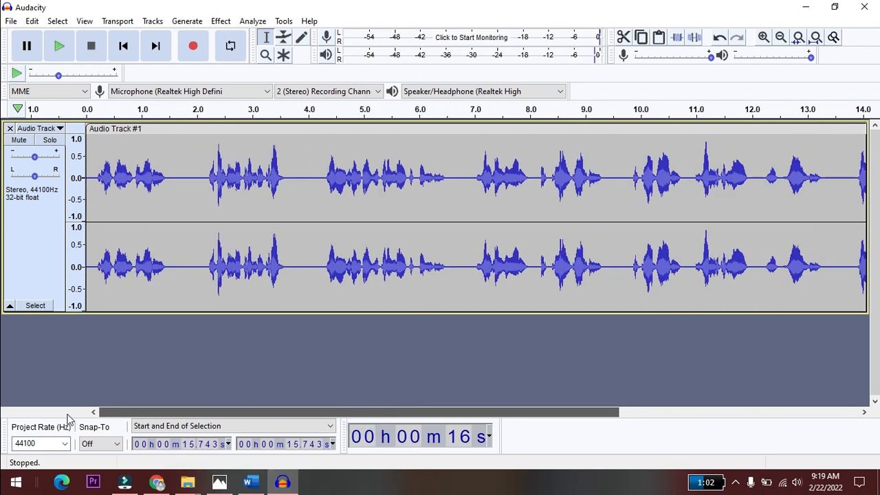
{"action": "double_click", "coordinate": [123, 173]}
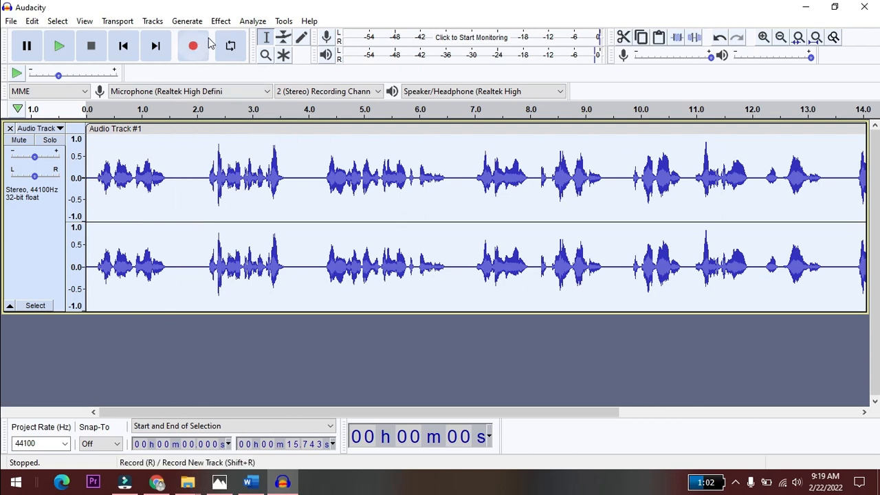
{"action": "left_click", "coordinate": [220, 21]}
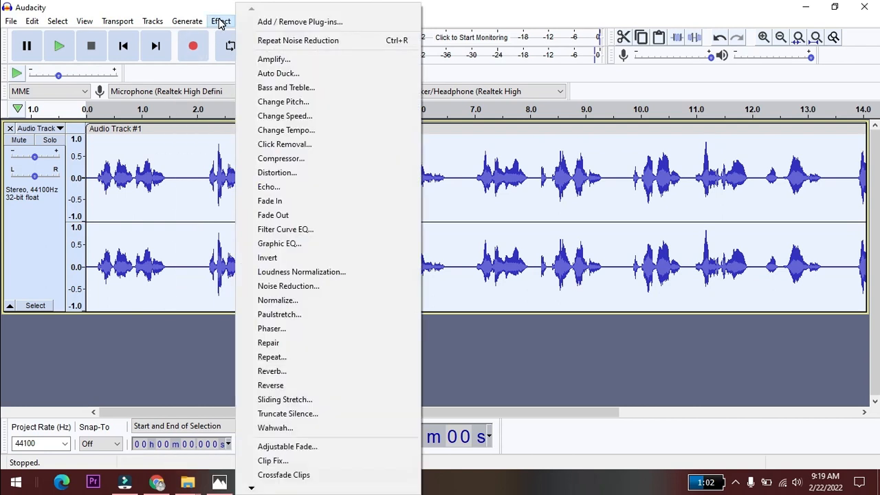
{"action": "left_click", "coordinate": [296, 161]}
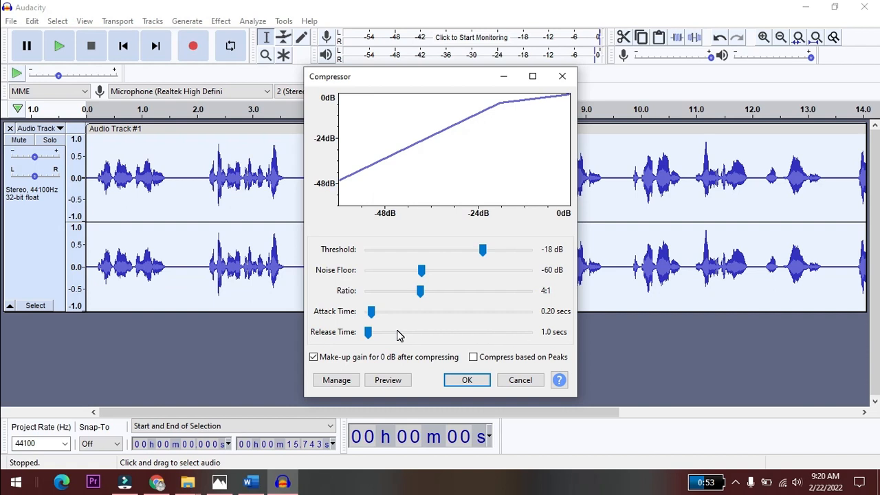
{"action": "left_click", "coordinate": [421, 293]}
{"action": "left_click_drag", "start_coordinate": [421, 293], "coordinate": [440, 291]}
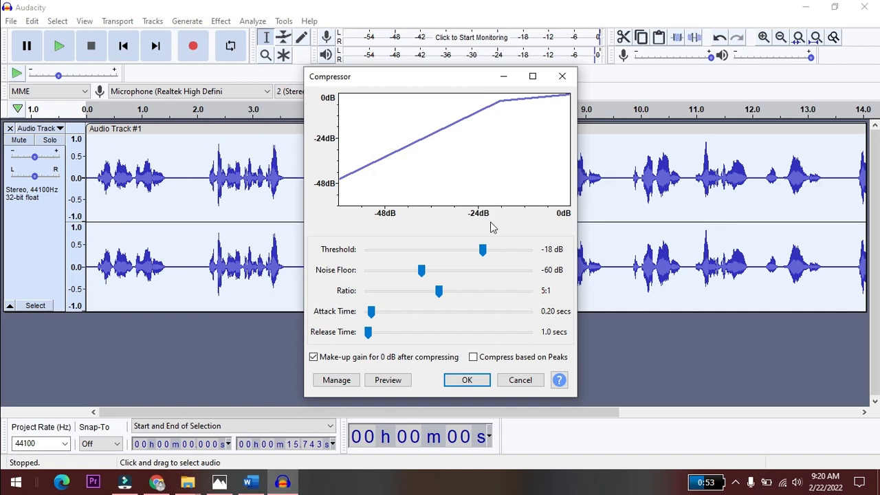
{"action": "mouse_move", "coordinate": [482, 252]}
{"action": "left_mouse_down"}
{"action": "mouse_move", "coordinate": [474, 252]}
{"action": "mouse_move", "coordinate": [482, 255]}
{"action": "left_mouse_up"}
{"action": "left_click", "coordinate": [388, 382]}
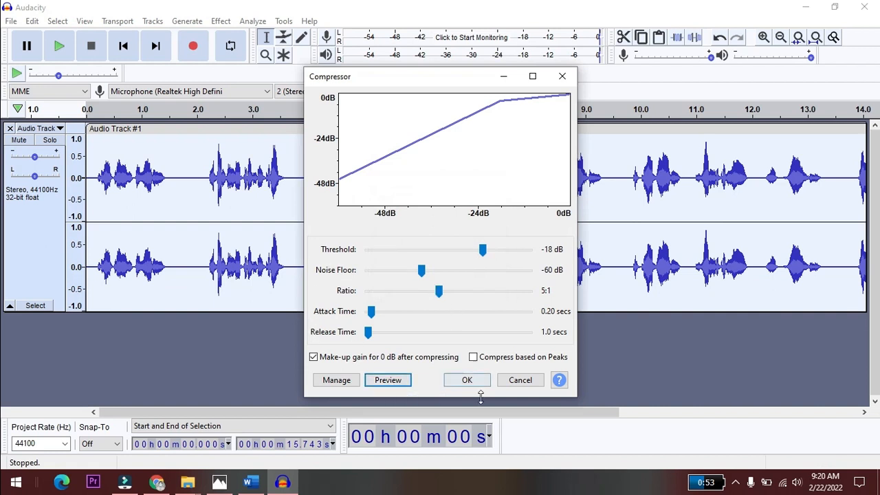
{"action": "left_click", "coordinate": [466, 381]}
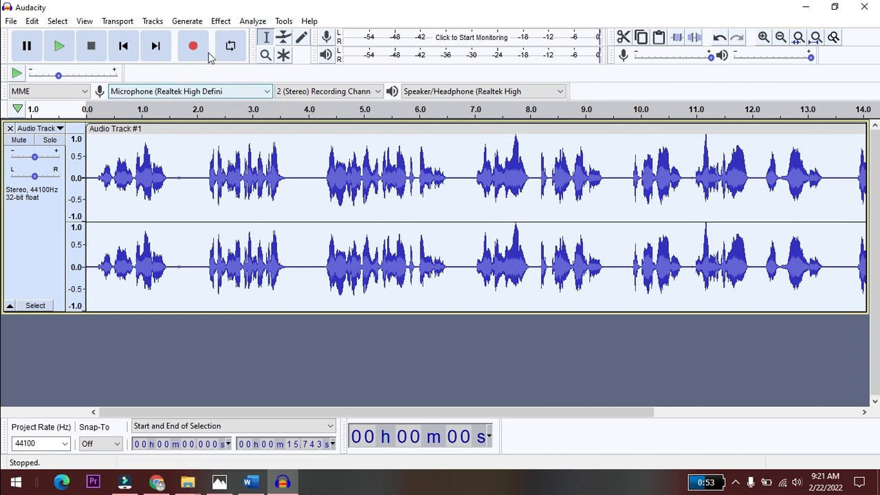
Apply Amplify at -3.0 dB to the entire track, previewing it first, and play back the result.
{"action": "left_click", "coordinate": [221, 21]}
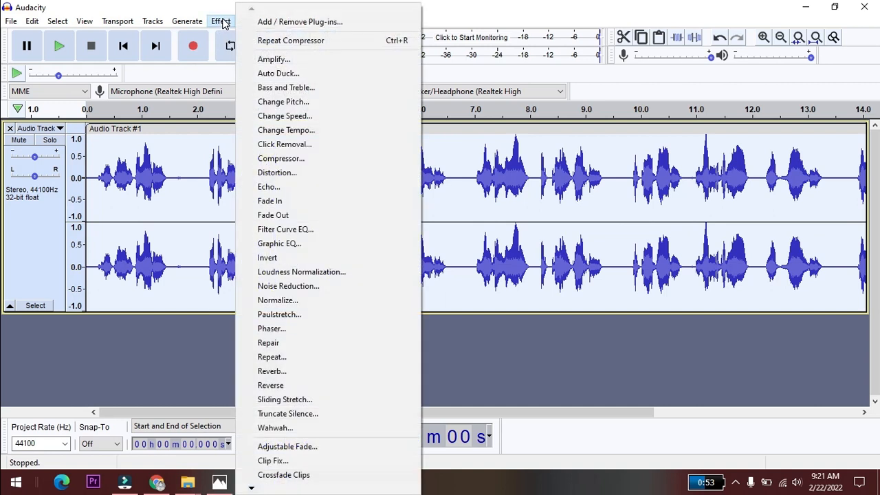
{"action": "left_click", "coordinate": [273, 61]}
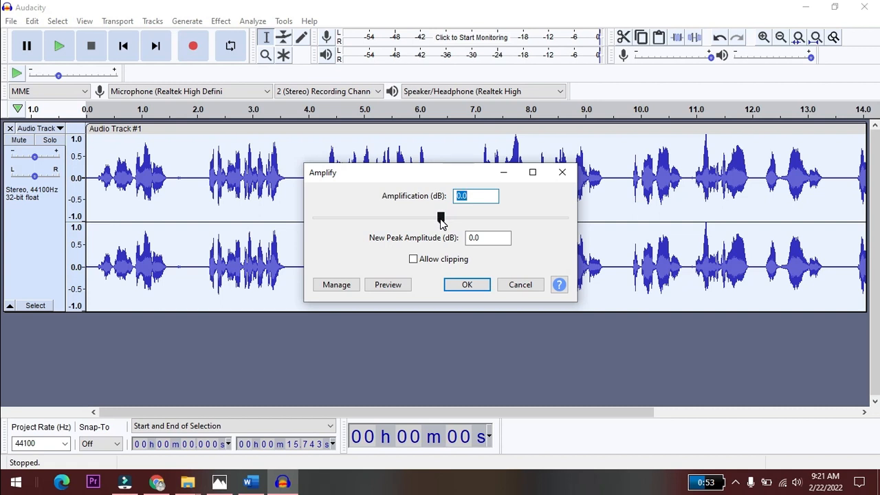
{"action": "left_click_drag", "start_coordinate": [441, 219], "coordinate": [436, 225]}
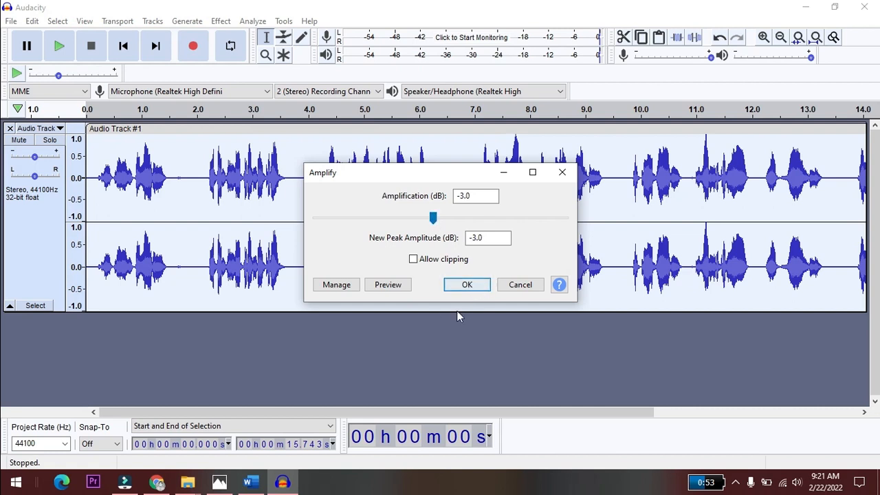
{"action": "left_click", "coordinate": [390, 286]}
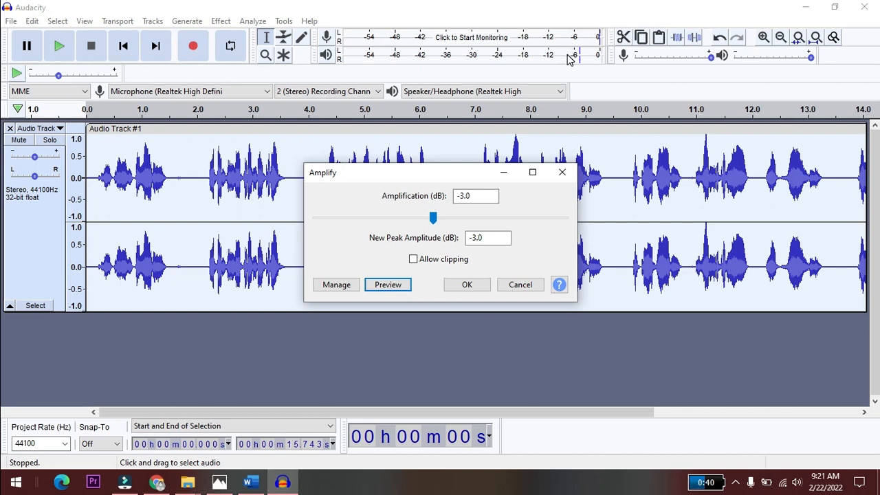
{"action": "left_click", "coordinate": [466, 285]}
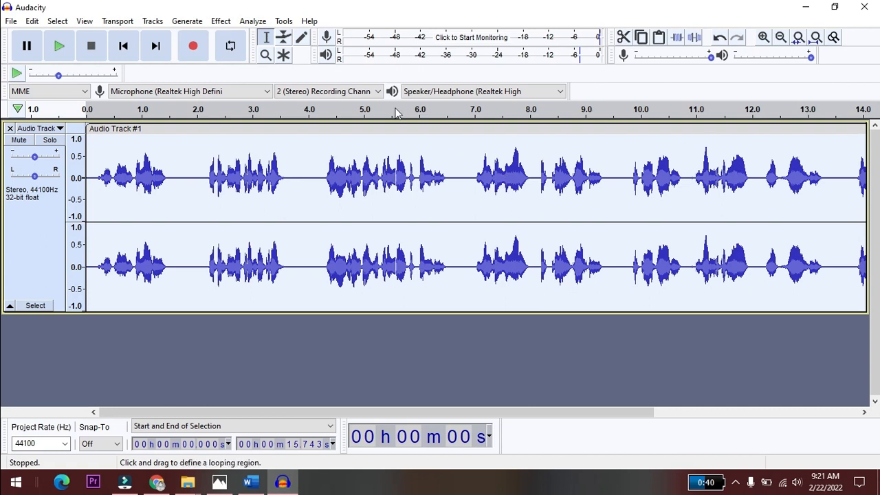
{"action": "left_click", "coordinate": [93, 118]}
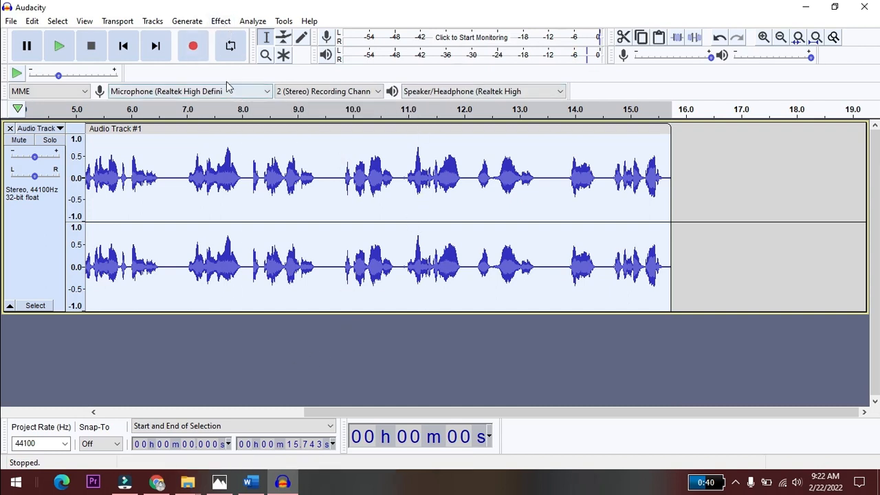
Apply a second Amplify at -1.2 dB to the entire track after a preview, and play the track through.
{"action": "left_click", "coordinate": [225, 21]}
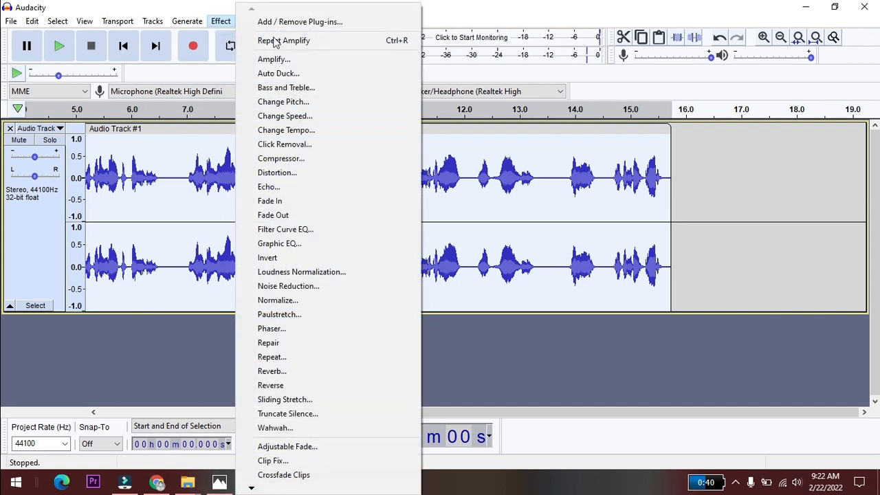
{"action": "left_click", "coordinate": [275, 60]}
{"action": "left_click_drag", "start_coordinate": [449, 218], "coordinate": [437, 224]}
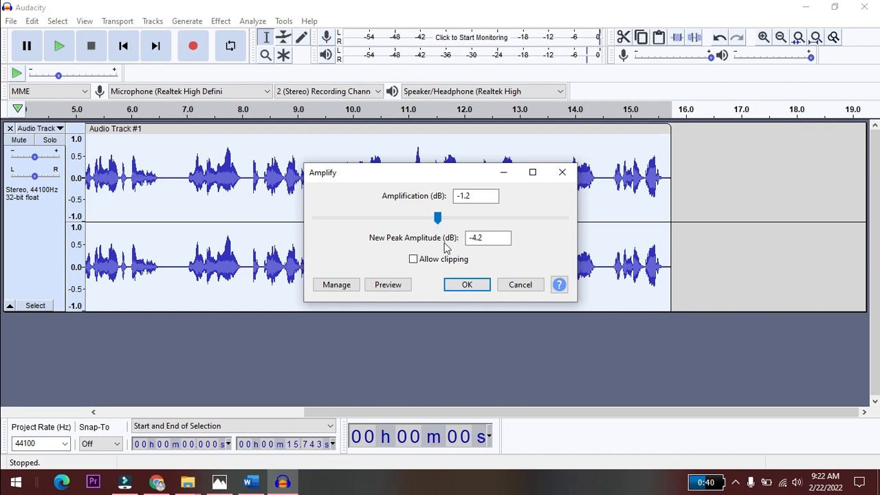
{"action": "left_click", "coordinate": [399, 289]}
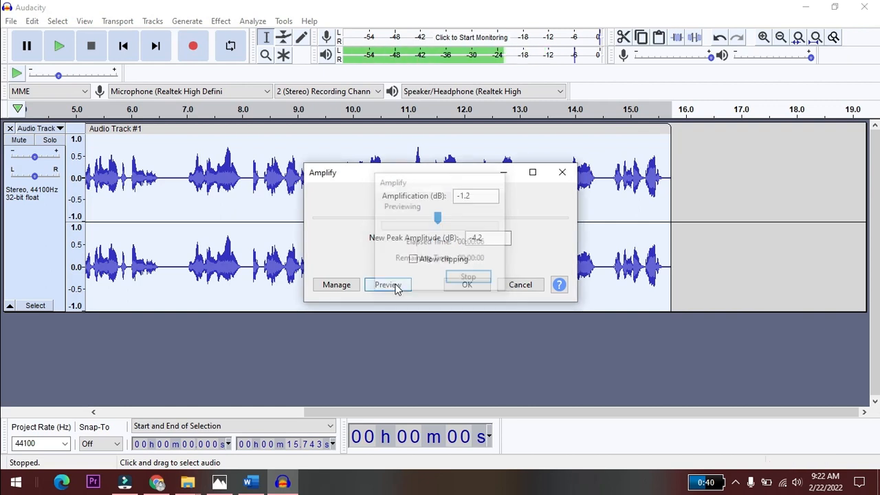
{"action": "left_click", "coordinate": [465, 286]}
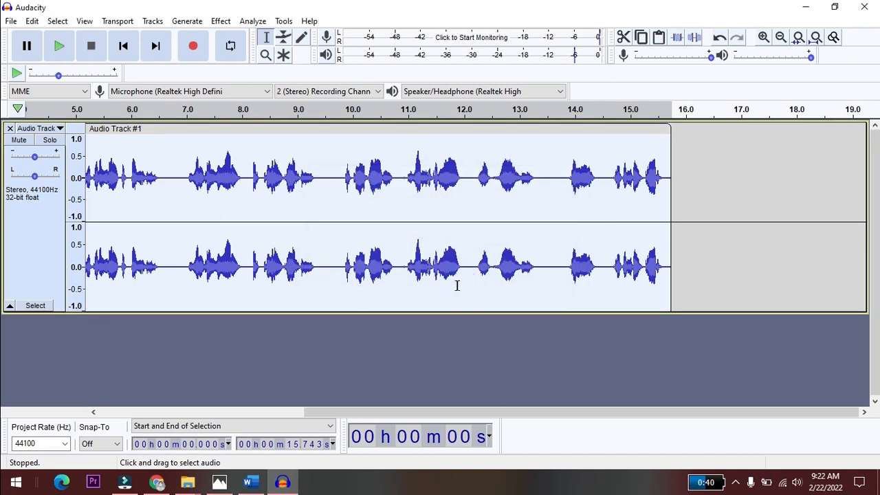
{"action": "key", "text": "space"}
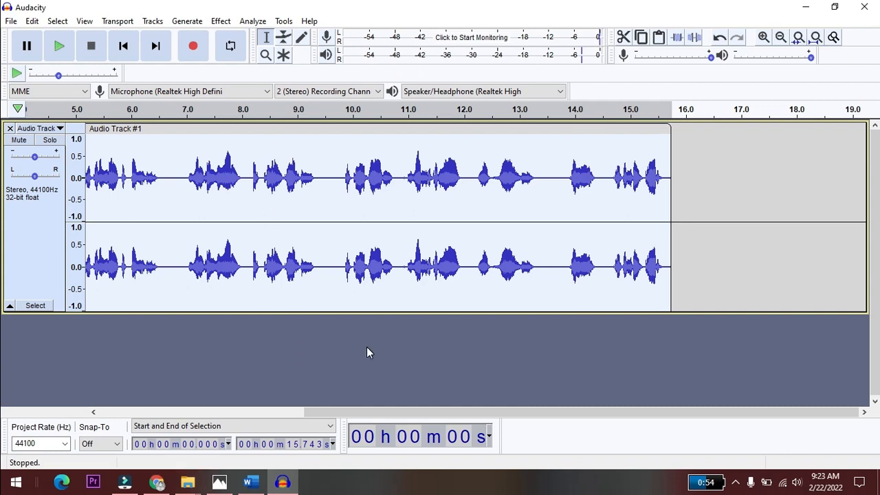
Start the Graphic EQ effect on the entire track and flatten all its frequency bands to 0 dB.
{"action": "left_click_drag", "start_coordinate": [485, 412], "coordinate": [249, 414]}
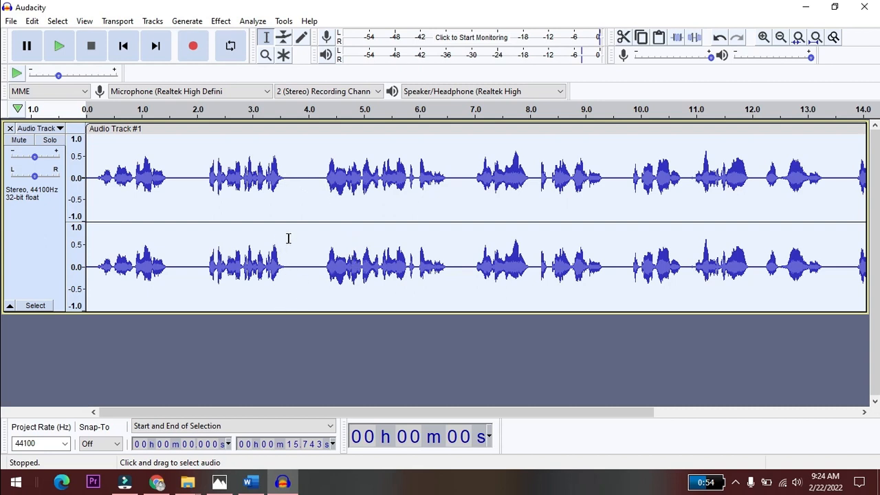
{"action": "left_click", "coordinate": [43, 227]}
{"action": "left_click", "coordinate": [220, 21]}
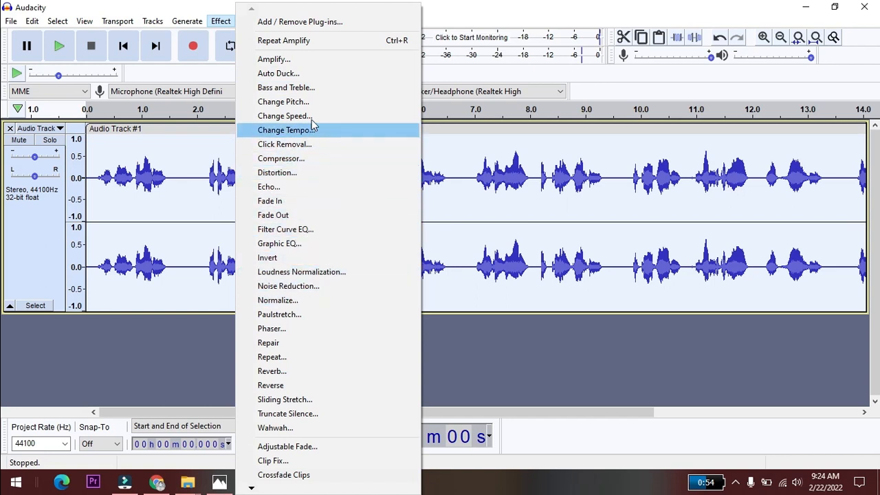
{"action": "left_click", "coordinate": [280, 244]}
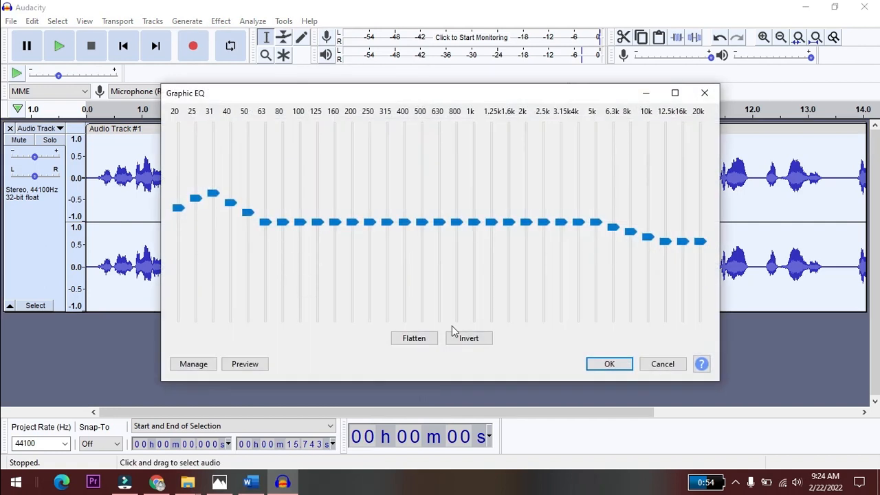
{"action": "left_click", "coordinate": [416, 339]}
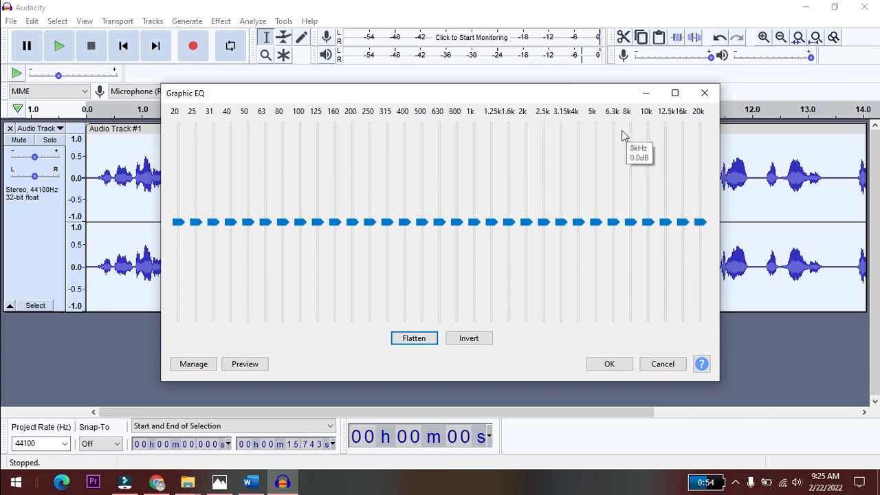
Raise the bass bands to 5 dB at 20 Hz, 7 at 25 and 31, 6 at 40, 4 at 50 and 2 at 63 Hz.
{"action": "mouse_move", "coordinate": [681, 227]}
{"action": "left_click_drag", "start_coordinate": [176, 222], "coordinate": [196, 193]}
{"action": "left_click_drag", "start_coordinate": [215, 224], "coordinate": [249, 212]}
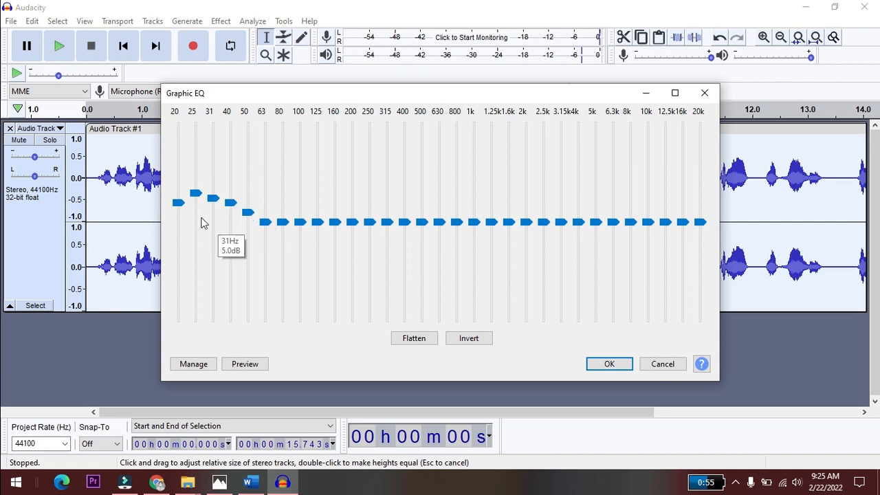
{"action": "left_click_drag", "start_coordinate": [177, 200], "coordinate": [177, 196]}
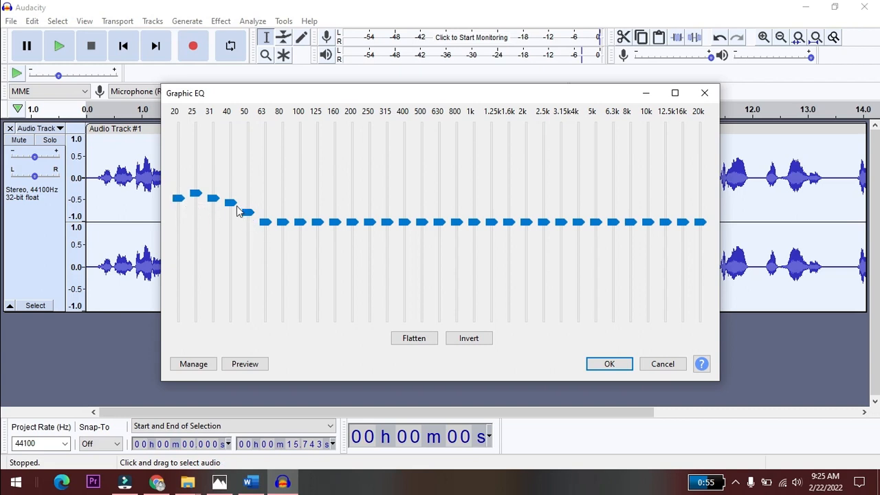
{"action": "left_click", "coordinate": [215, 199]}
{"action": "left_click_drag", "start_coordinate": [214, 199], "coordinate": [234, 200]}
{"action": "left_click_drag", "start_coordinate": [246, 213], "coordinate": [265, 212]}
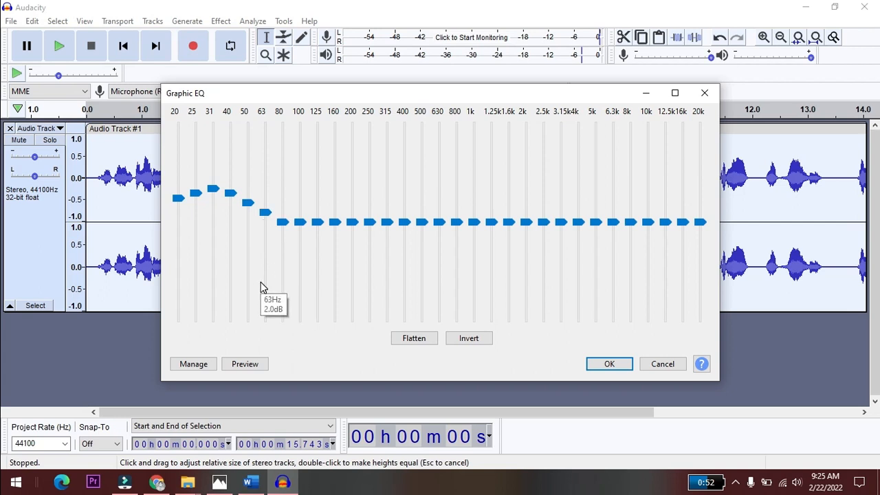
{"action": "mouse_move", "coordinate": [182, 240]}
{"action": "mouse_move", "coordinate": [194, 199]}
{"action": "left_click_drag", "start_coordinate": [194, 199], "coordinate": [195, 188]}
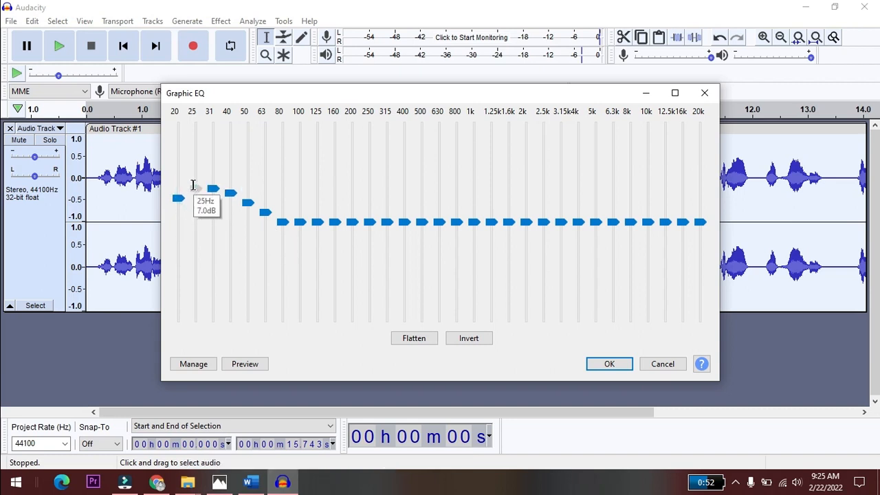
Raise the treble bands to 1 dB at 10 kHz, 2 at 12.5, 3 at 16 and 4 at 20 kHz, and preview the equalization.
{"action": "mouse_move", "coordinate": [688, 227]}
{"action": "left_click_drag", "start_coordinate": [664, 222], "coordinate": [700, 204]}
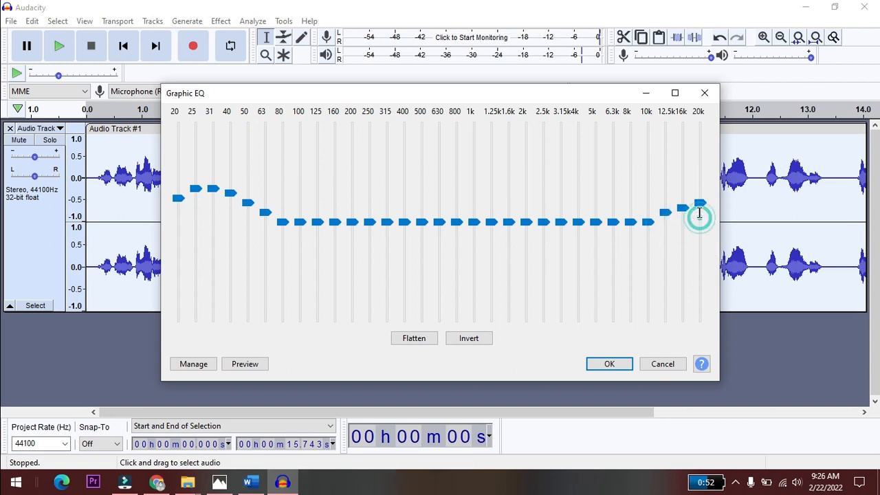
{"action": "left_click_drag", "start_coordinate": [648, 223], "coordinate": [649, 219]}
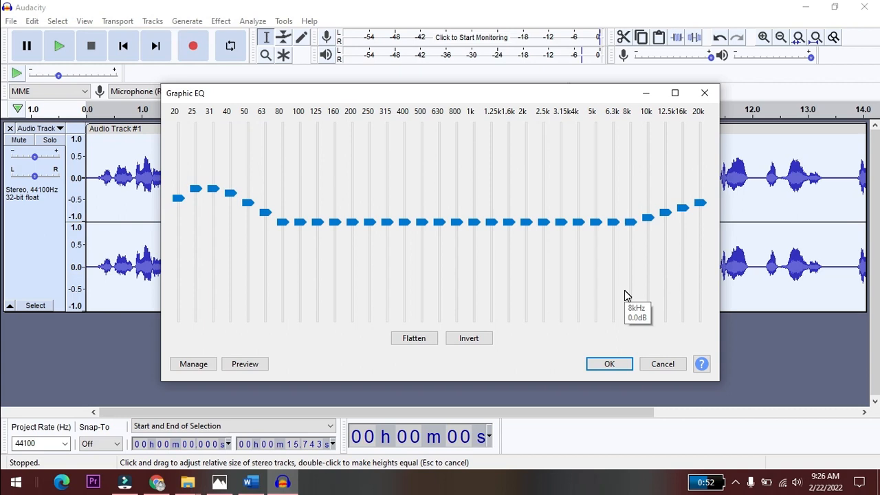
{"action": "left_click", "coordinate": [247, 366]}
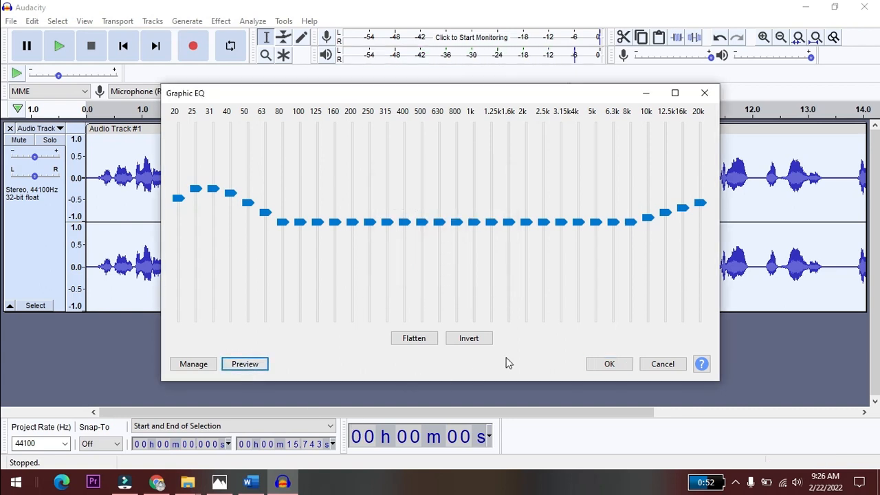
Set 6.3 and 10 kHz to -1 dB, 12.5 kHz to -2, 16 kHz to -4, 20 kHz to -3, preview and apply the EQ.
{"action": "left_click_drag", "start_coordinate": [648, 217], "coordinate": [665, 239]}
{"action": "left_click_drag", "start_coordinate": [683, 204], "coordinate": [684, 238]}
{"action": "left_click_drag", "start_coordinate": [700, 203], "coordinate": [701, 238]}
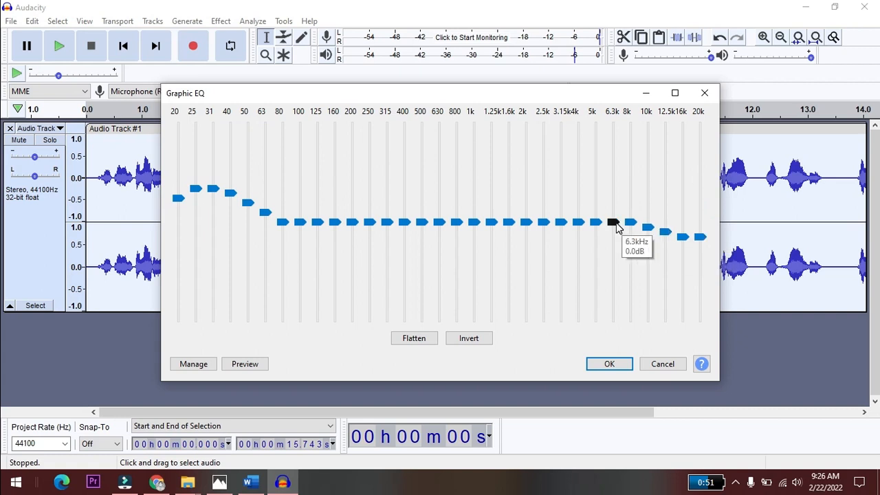
{"action": "left_click_drag", "start_coordinate": [613, 223], "coordinate": [613, 227]}
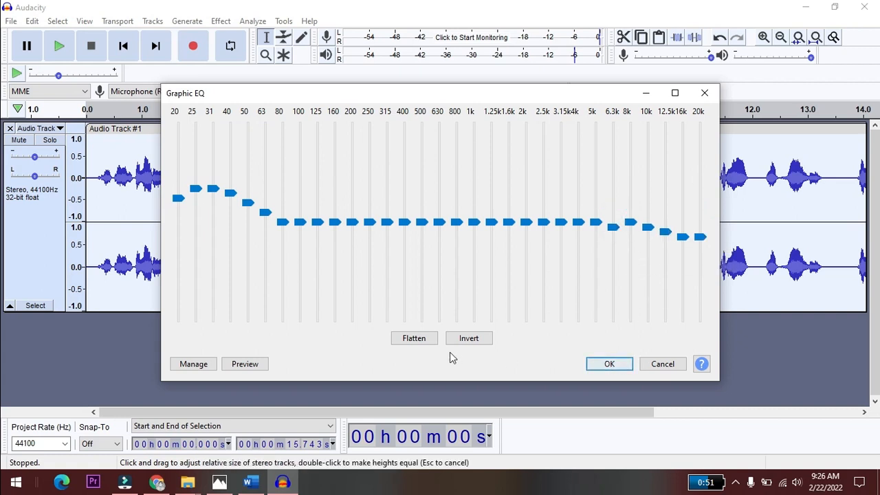
{"action": "left_click", "coordinate": [249, 366]}
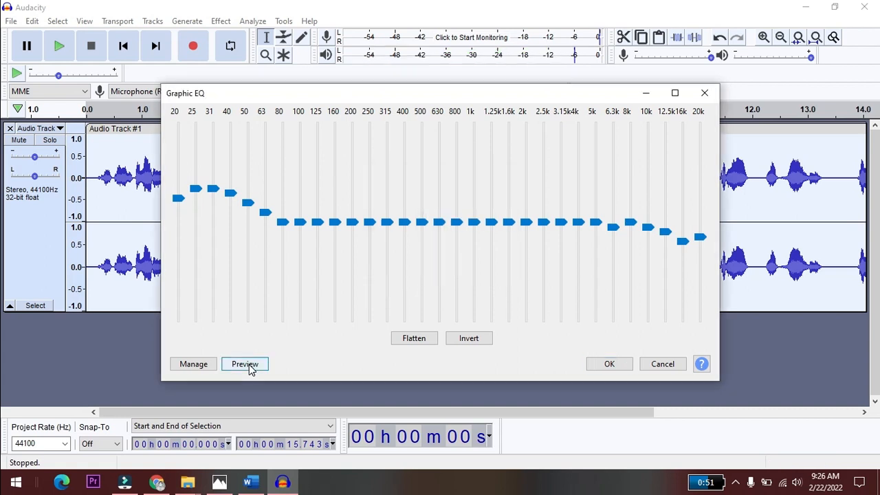
{"action": "left_click", "coordinate": [603, 365]}
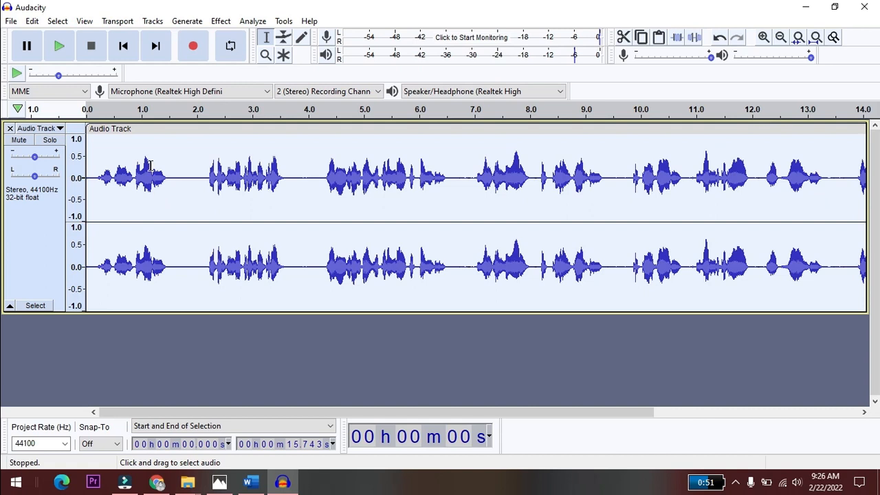
Play the equalized track from the start to check how the voice-over sounds.
{"action": "key", "text": "space"}
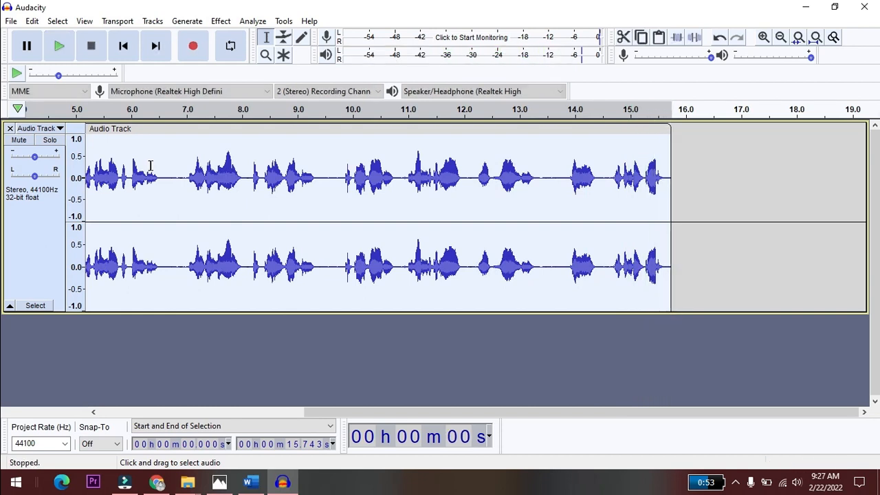
{"action": "key", "text": "space"}
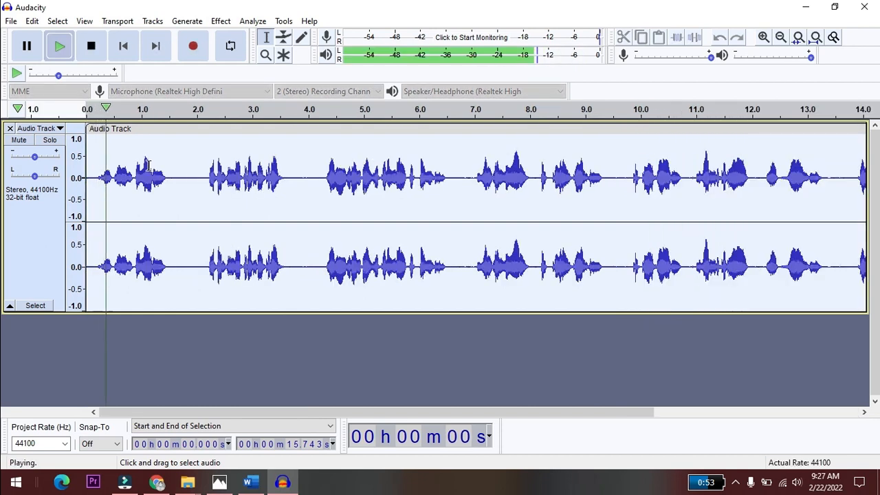
{"action": "key", "text": "space"}
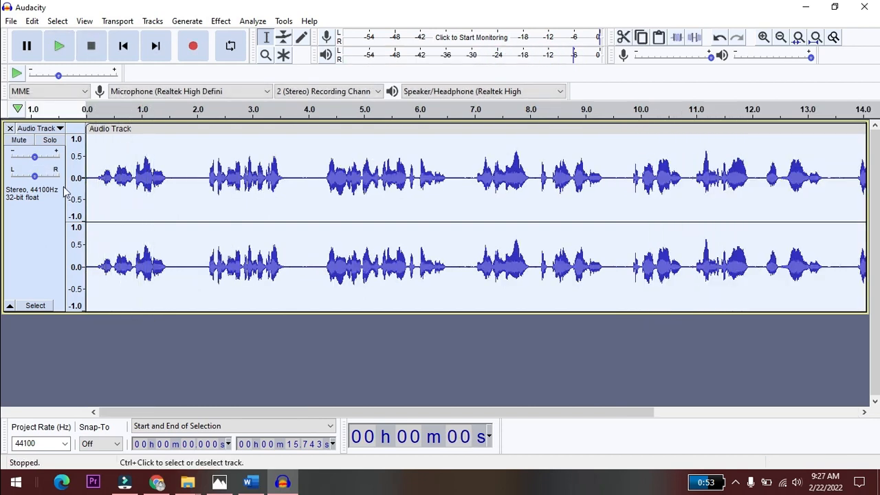